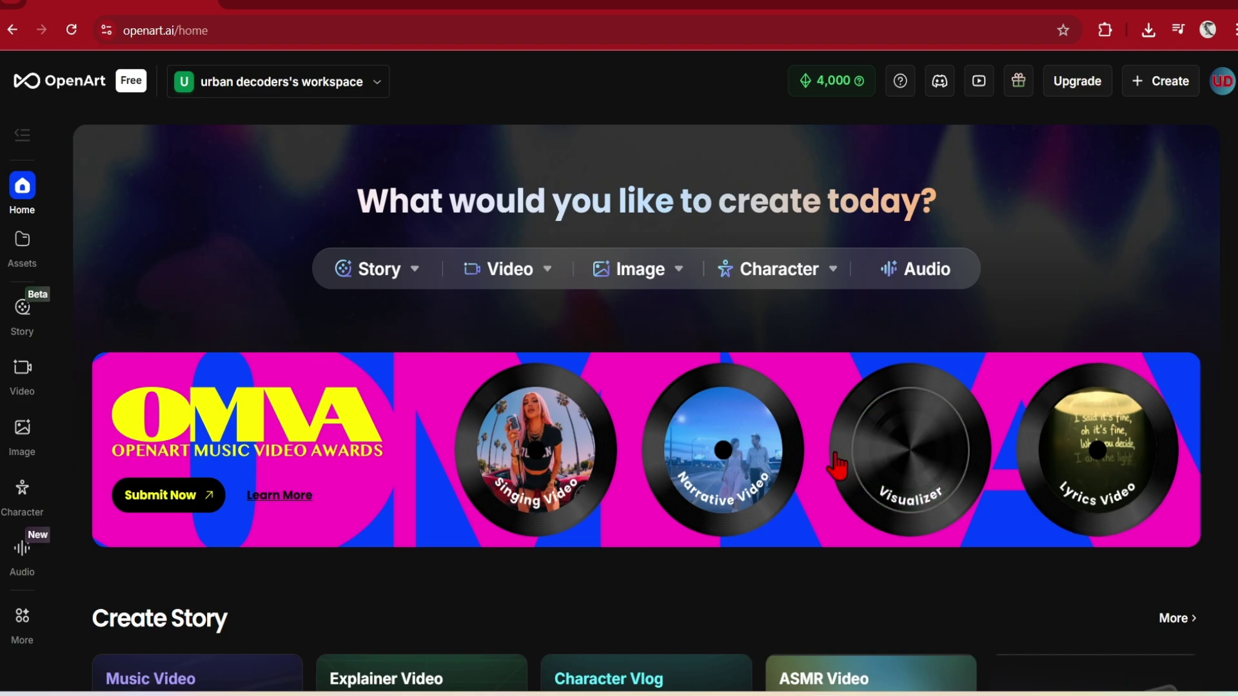
Step: Bring up the Video creation options on the OpenArt home page
mouse_move(519, 284)
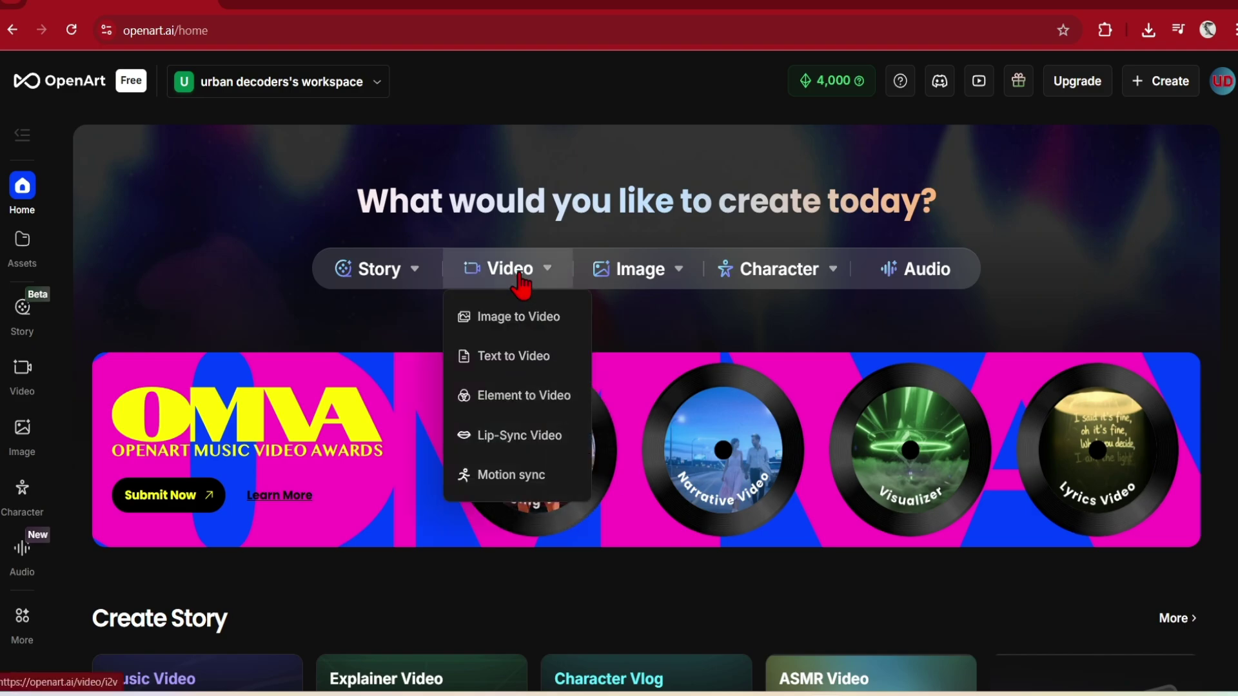
Step: Open the Text to Video page and choose Kling 2.5 as the video model
click(514, 356)
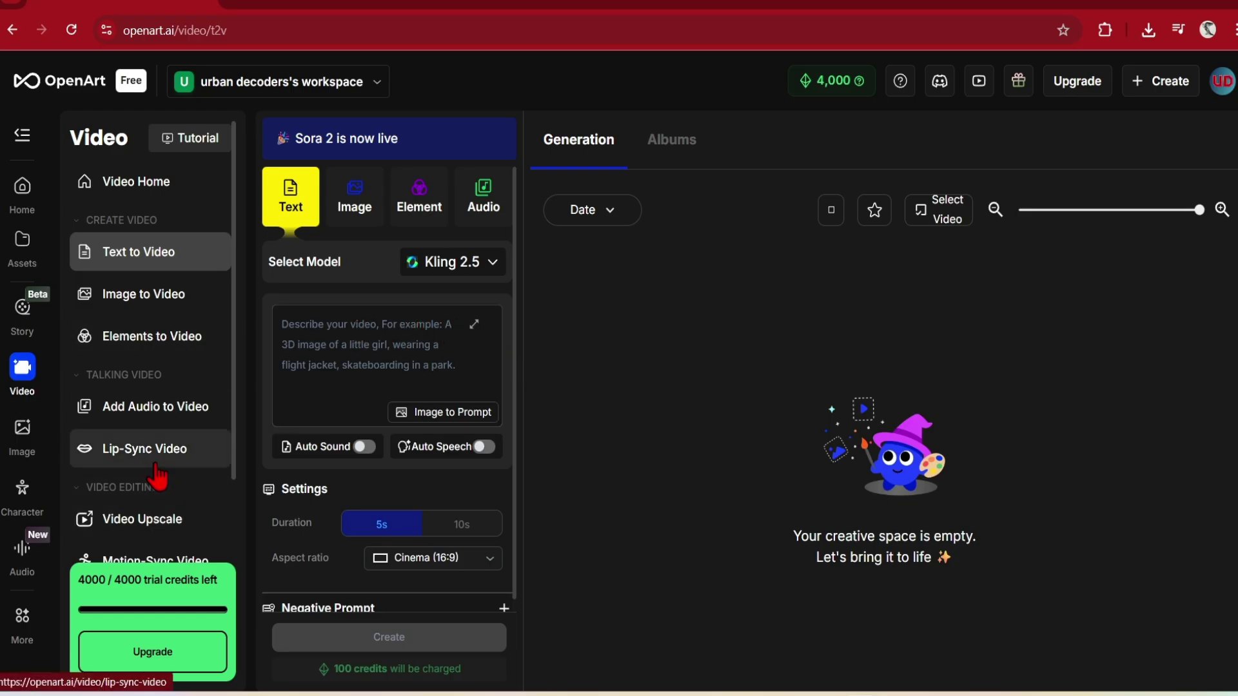
click(466, 263)
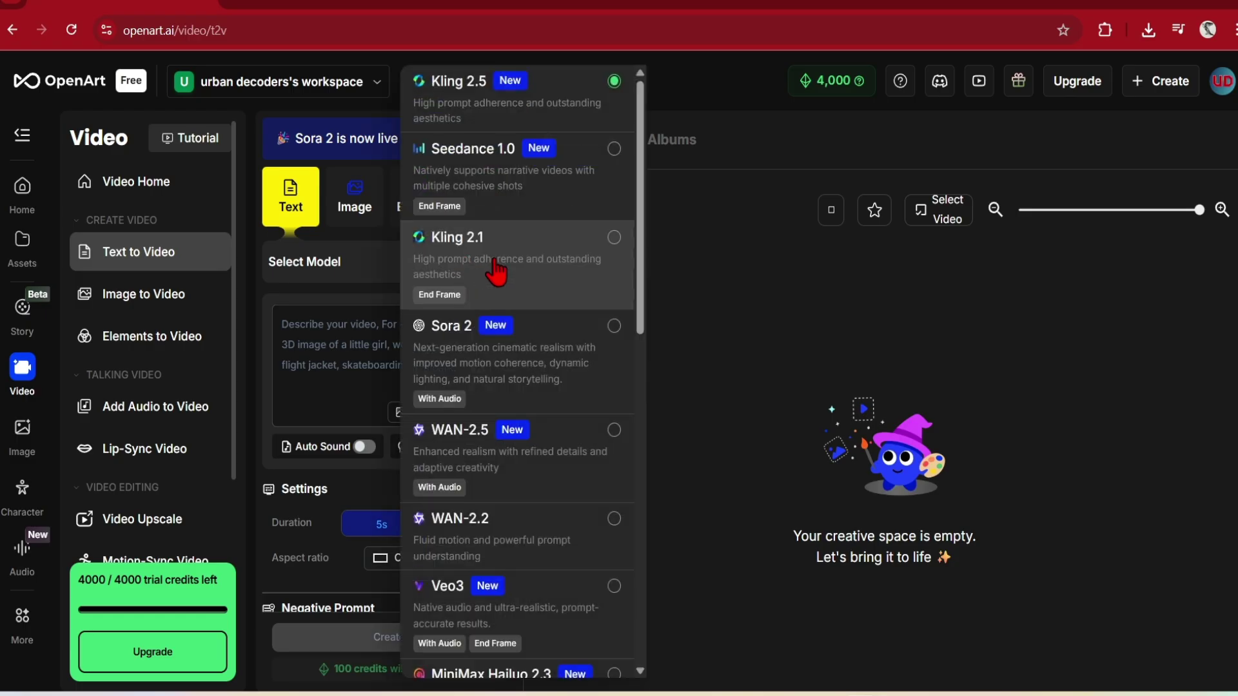
click(563, 115)
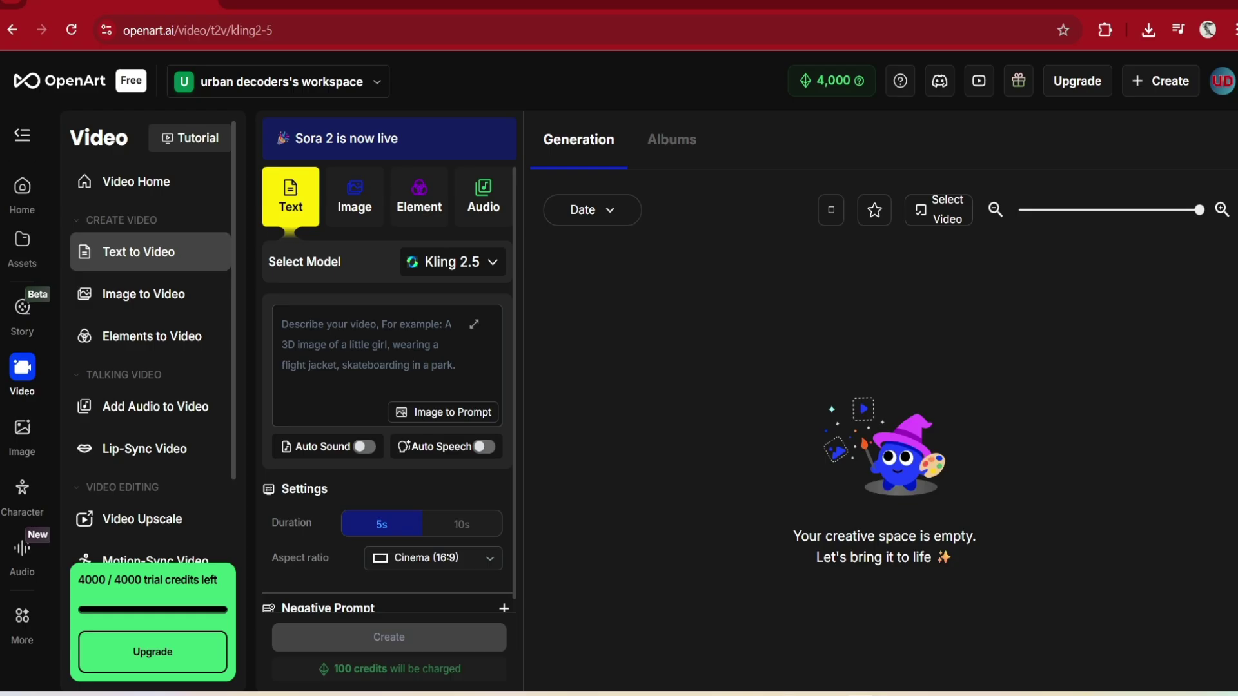
Step: Paste the cinematic steadicam hotel lobby prompt and collapse the Video sidebar
click(474, 359)
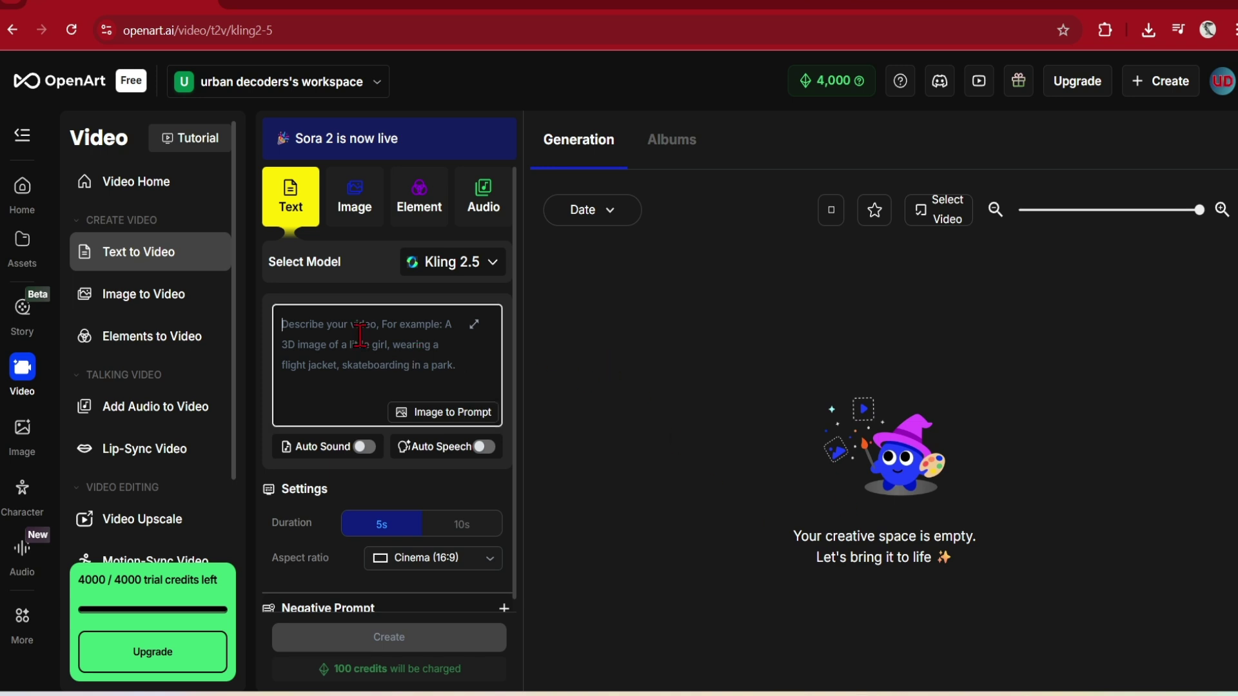
key(ctrl+v)
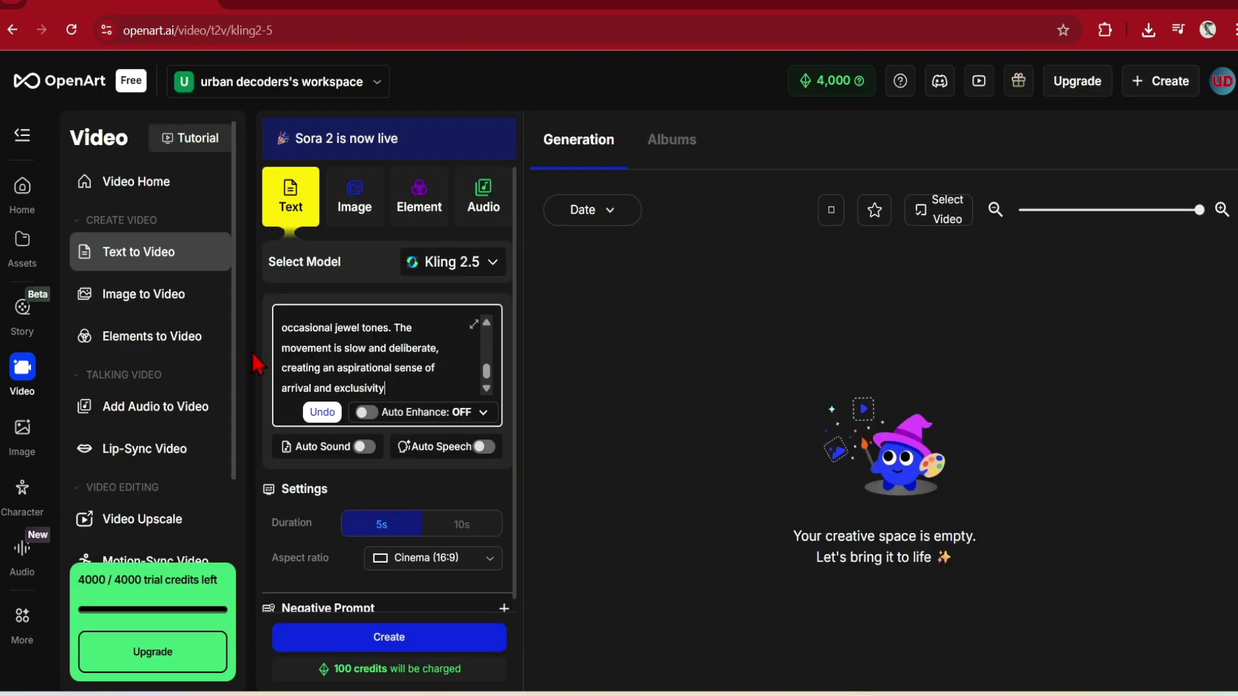
click(23, 135)
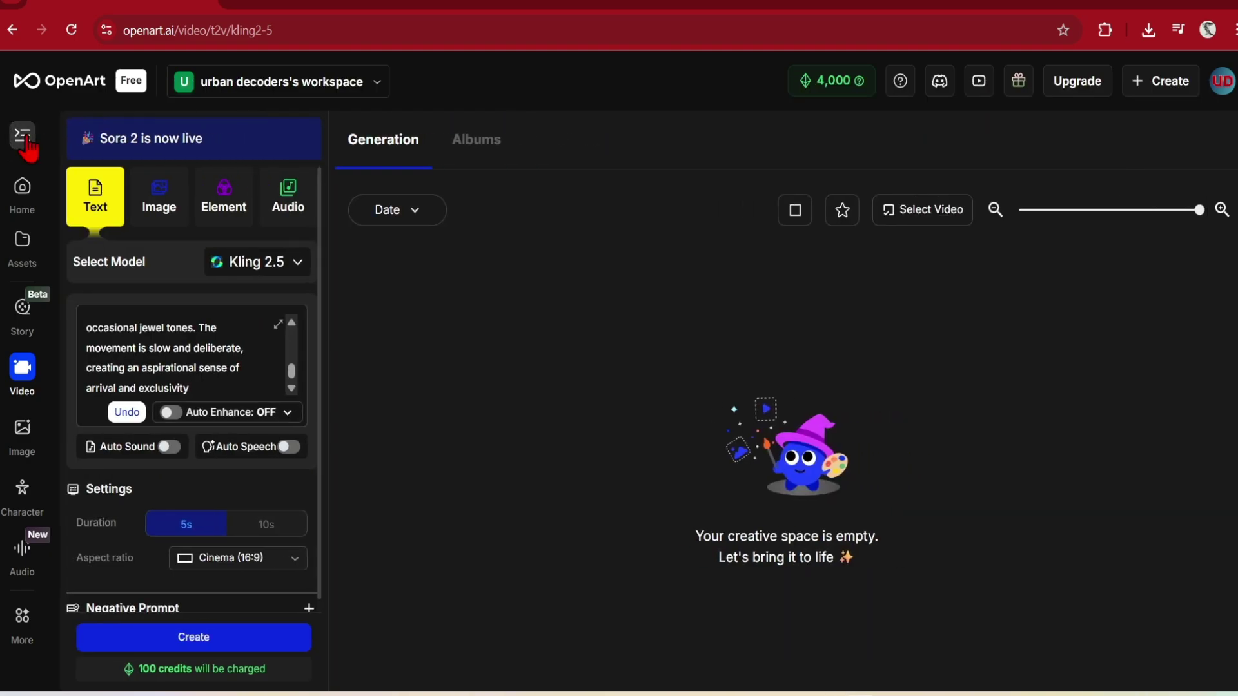
Step: Keep the Cinema (16:9) aspect ratio and generate the 5-second Kling 2.5 lobby video
scroll(268, 345, up, 8)
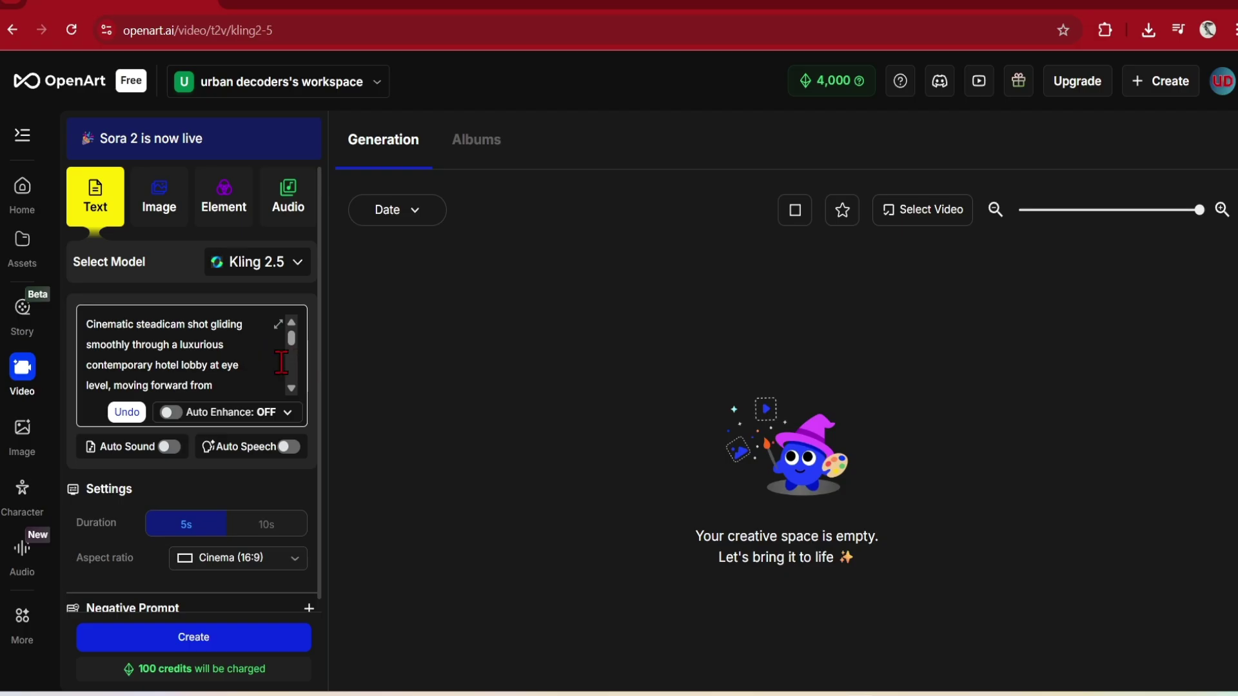
click(225, 568)
click(223, 561)
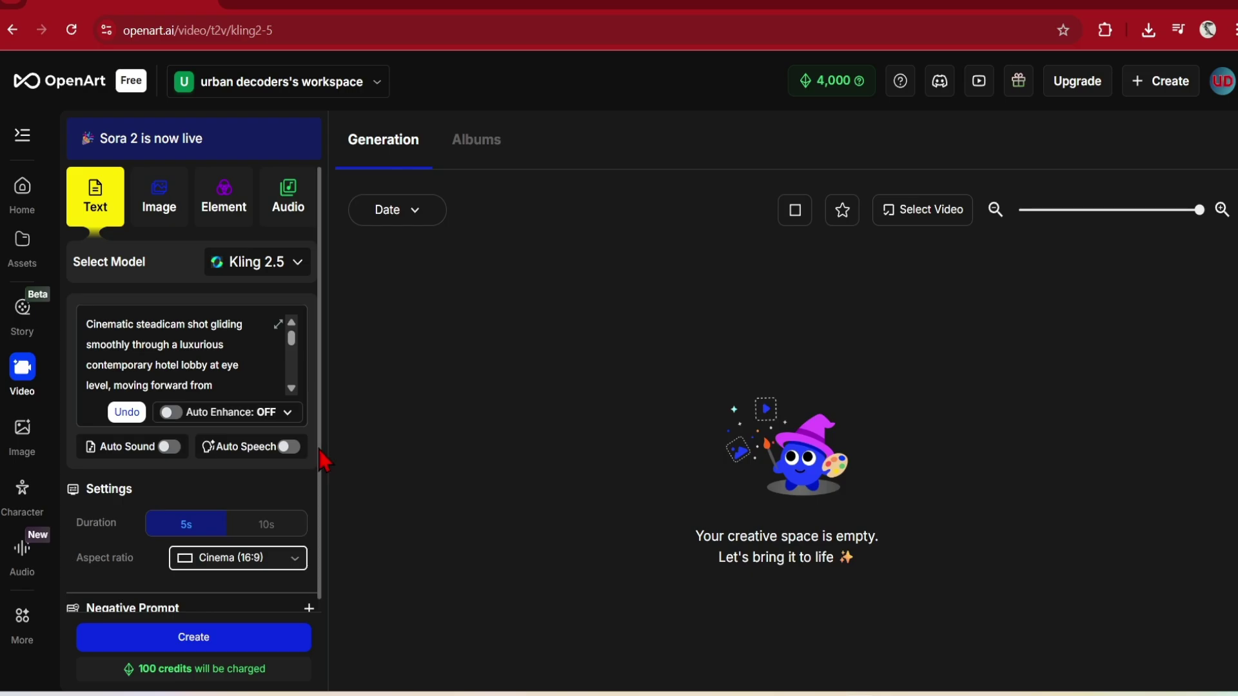
scroll(319, 450, down, 1)
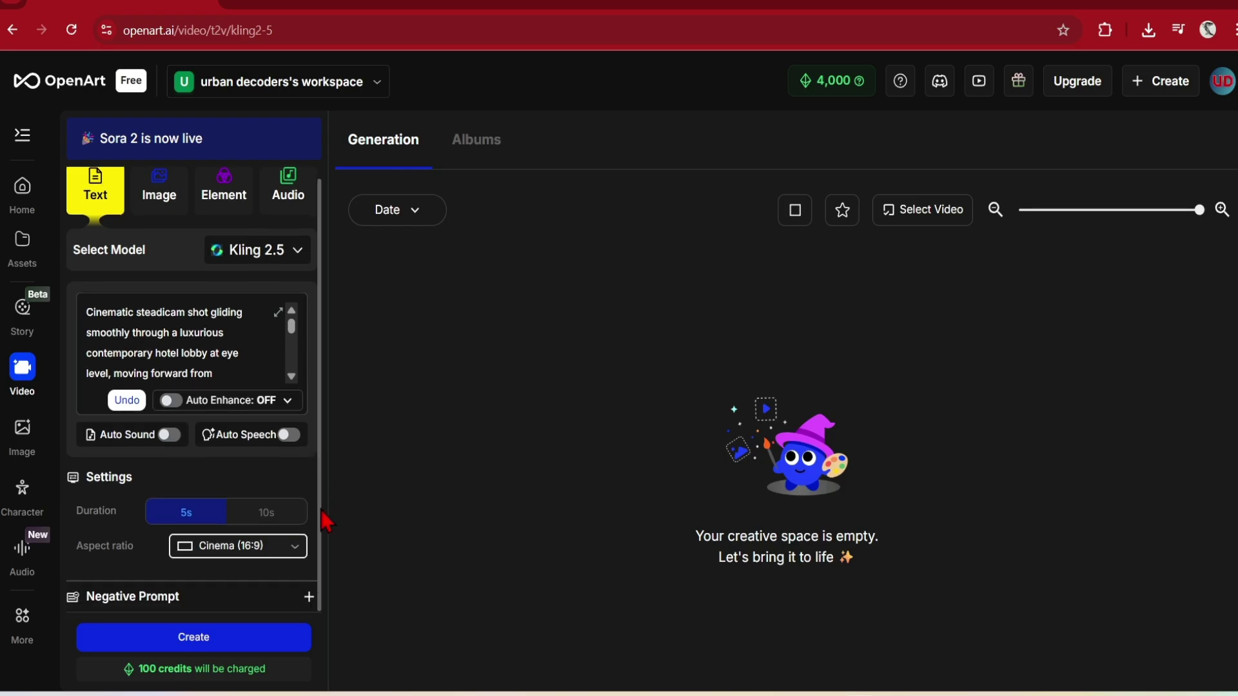
click(221, 641)
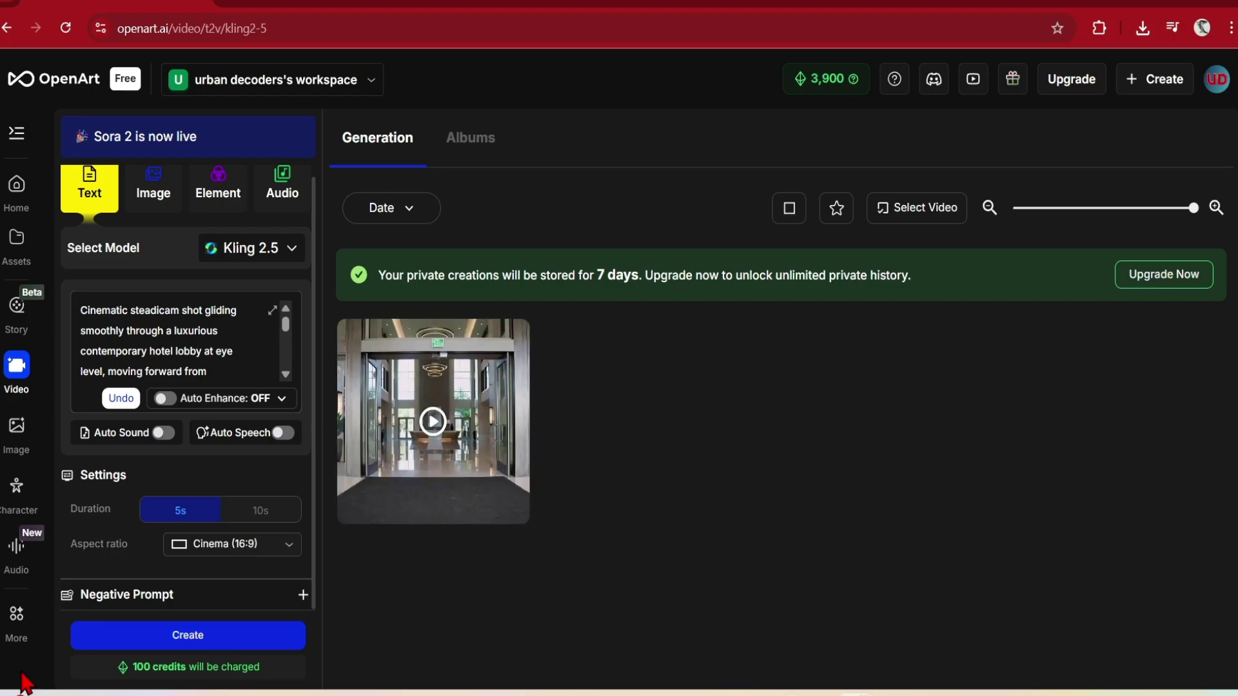
Step: Open the Kling 2.5 lobby clip to play it and see its pro-quality details
mouse_move(439, 512)
click(433, 422)
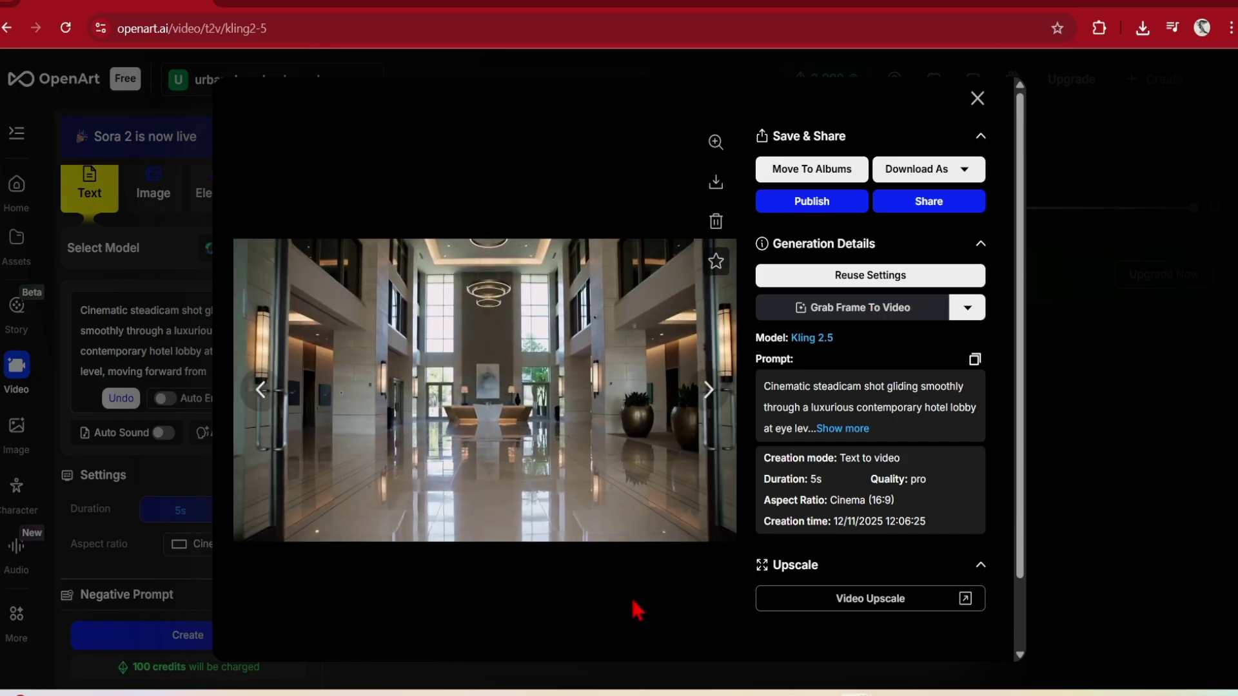
Step: Regenerate the lobby prompt with WAN-2.5 (720p, 5s, 16:9) and open the result
click(978, 100)
click(373, 248)
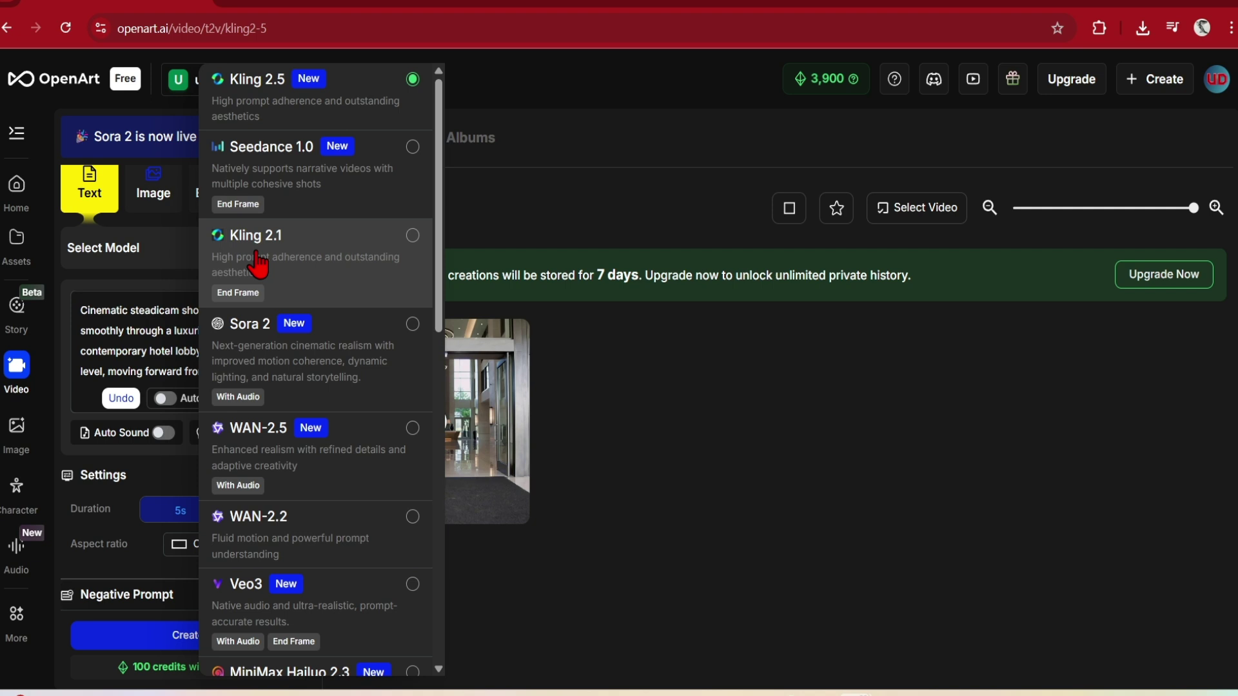
click(416, 433)
click(211, 642)
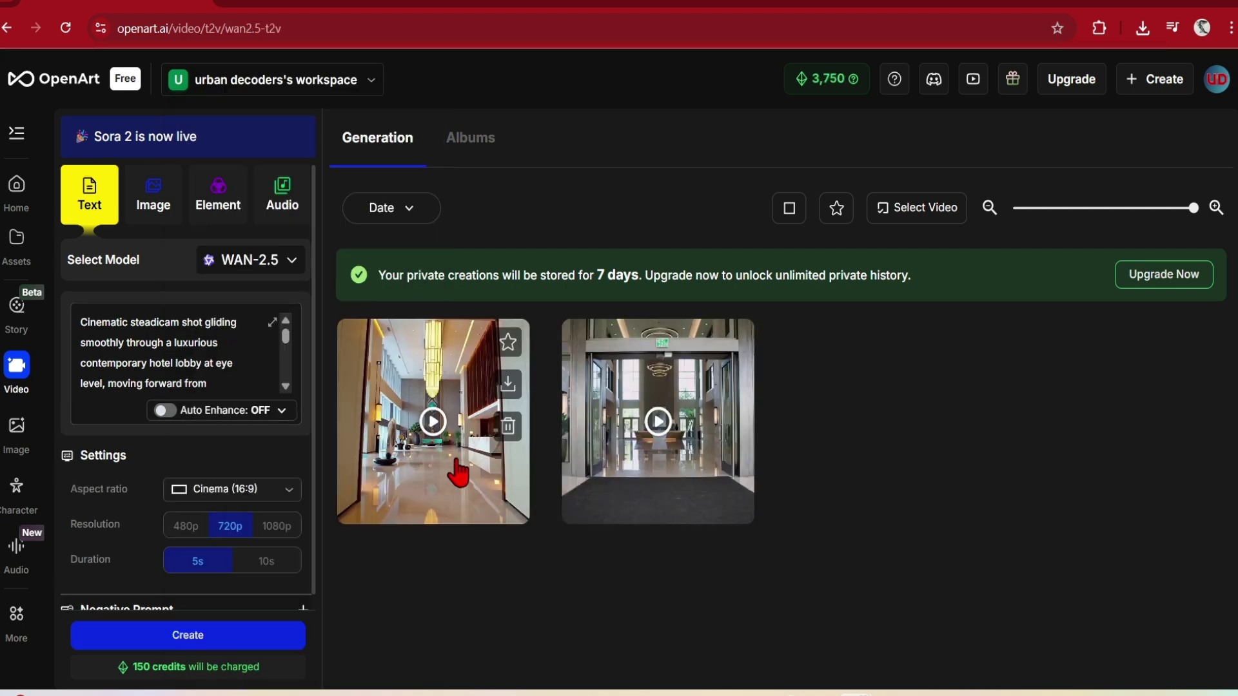
click(462, 470)
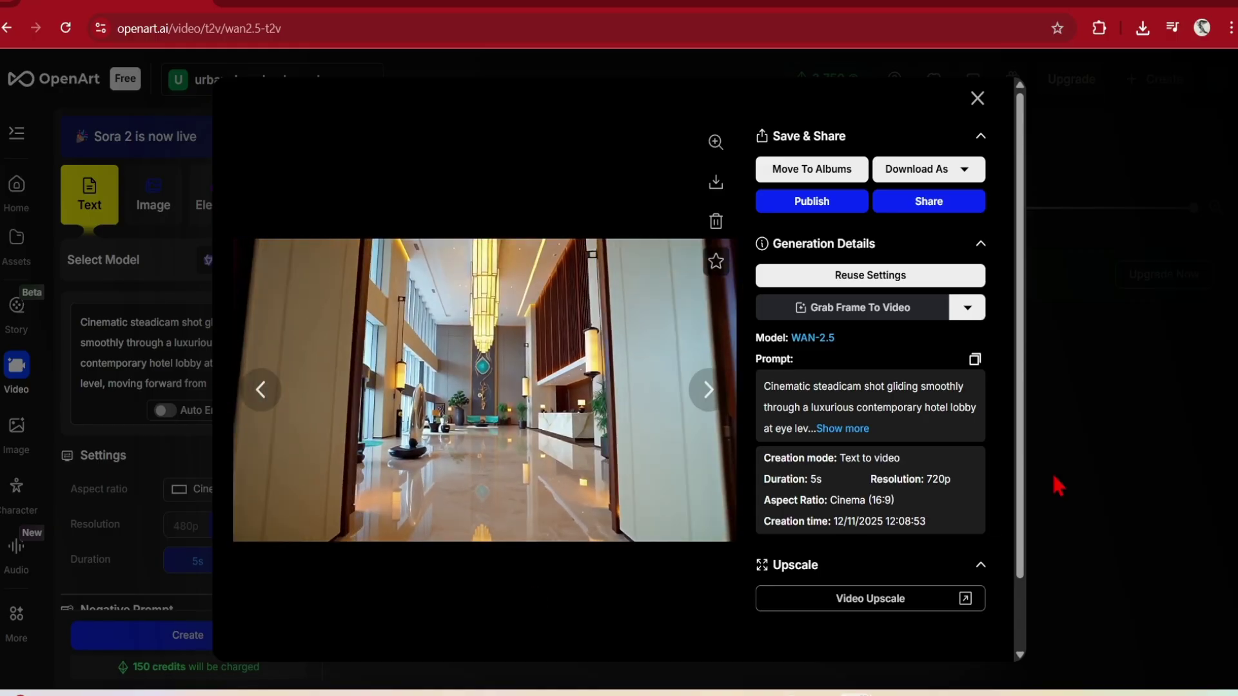
Step: Generate a third lobby clip with Sora 2 (Fast, 4s, 16:9) and open it
click(1054, 479)
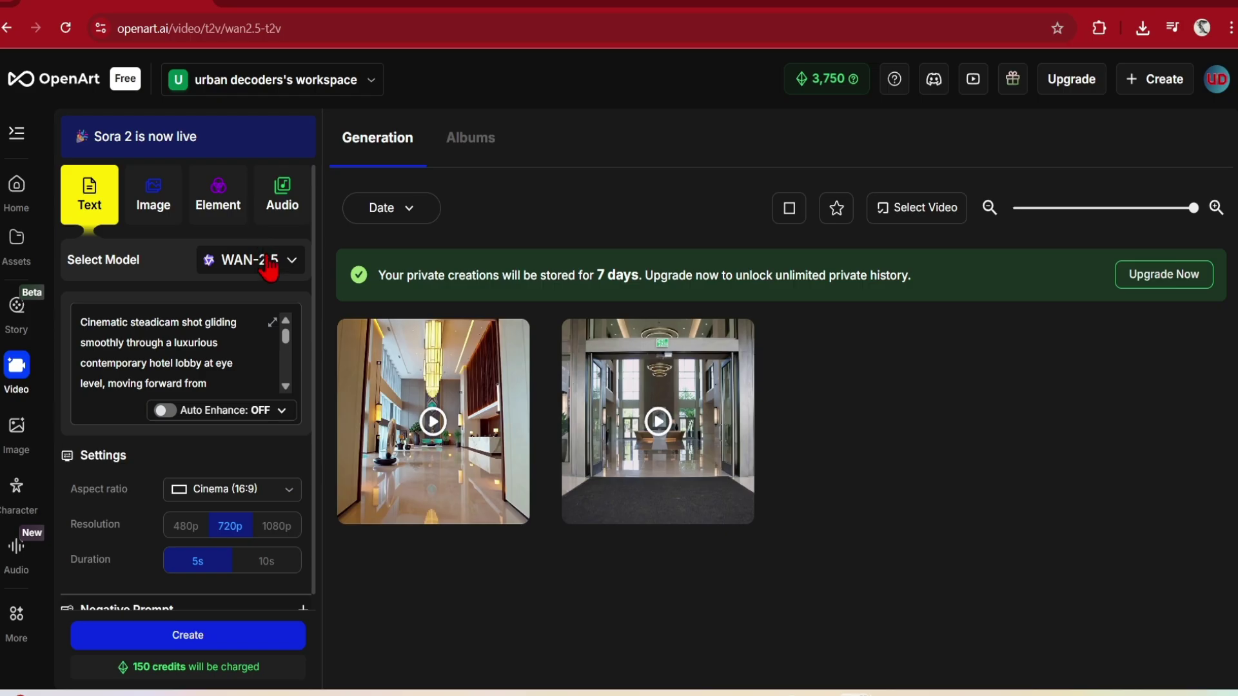
click(270, 259)
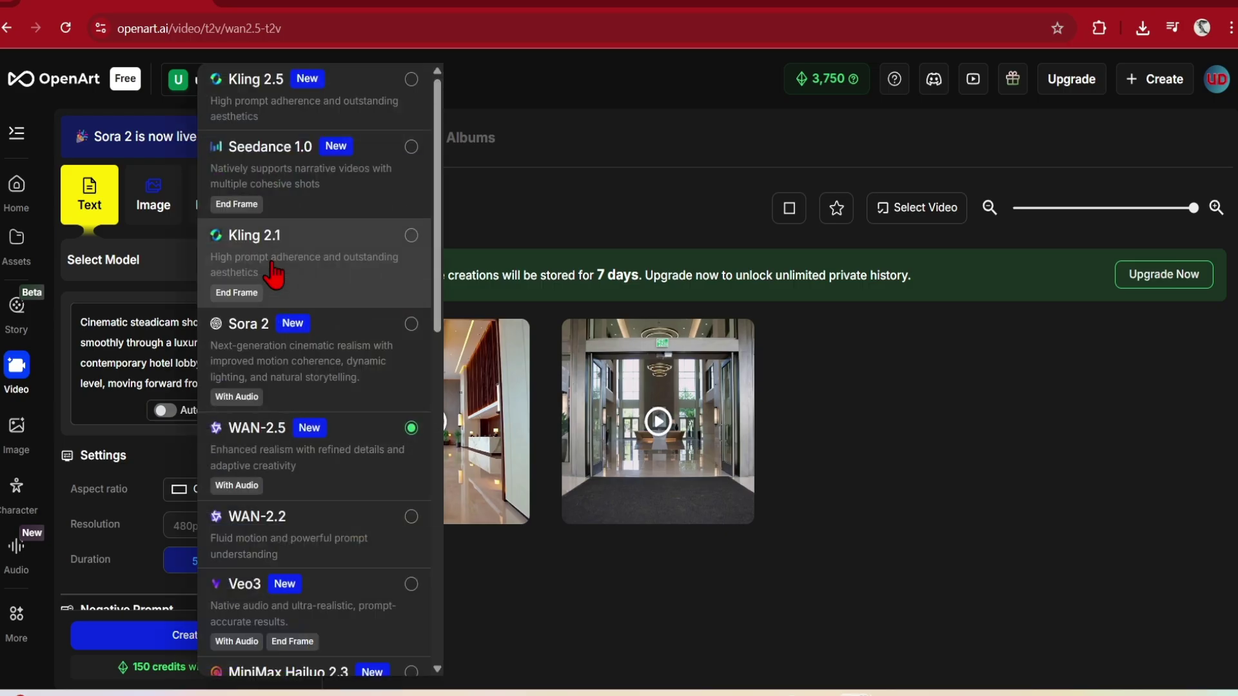
click(415, 336)
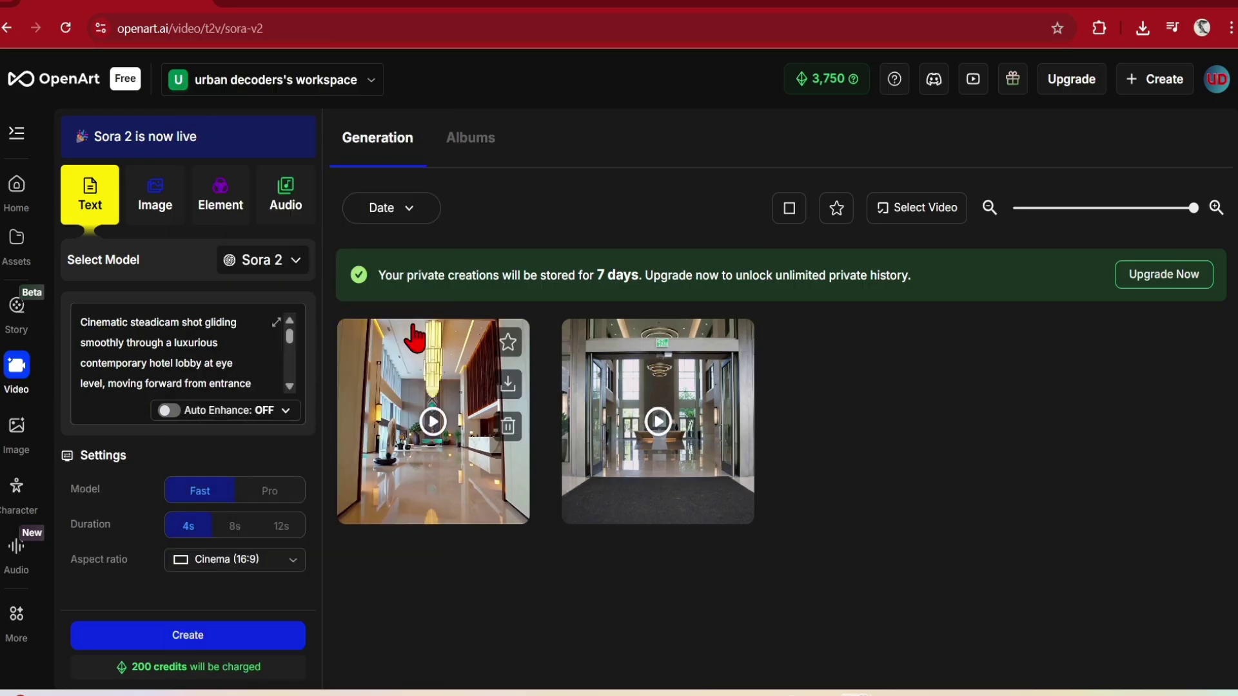
click(175, 638)
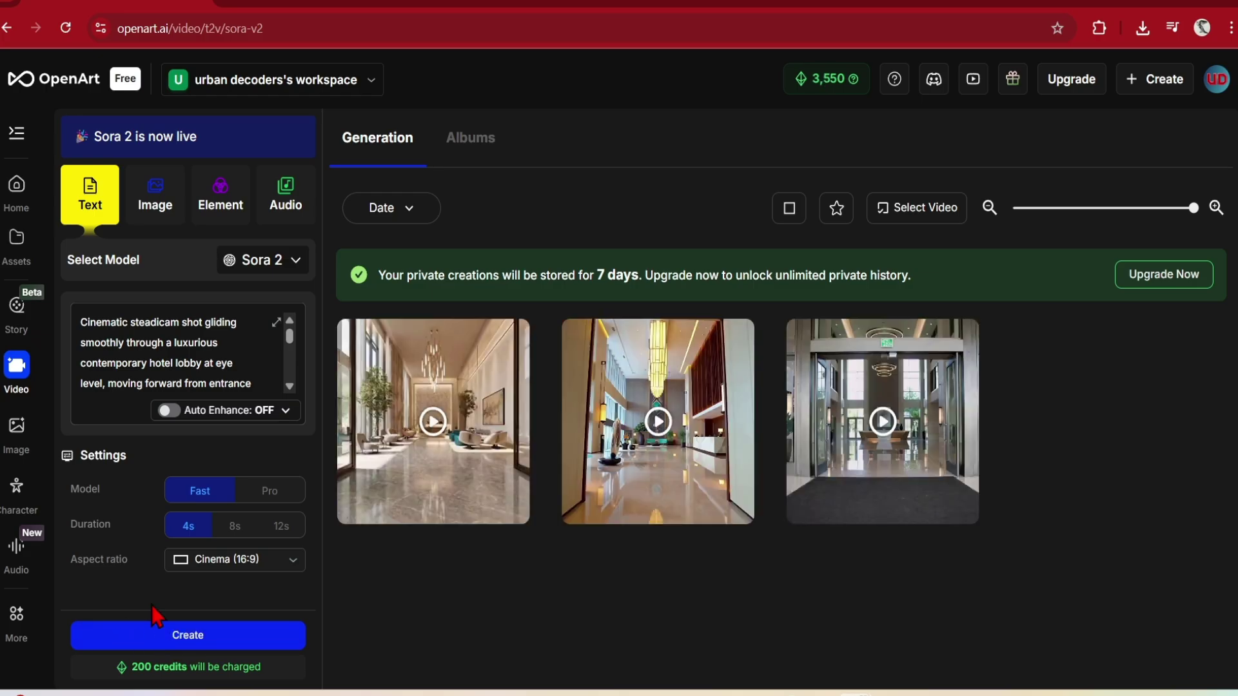
click(441, 506)
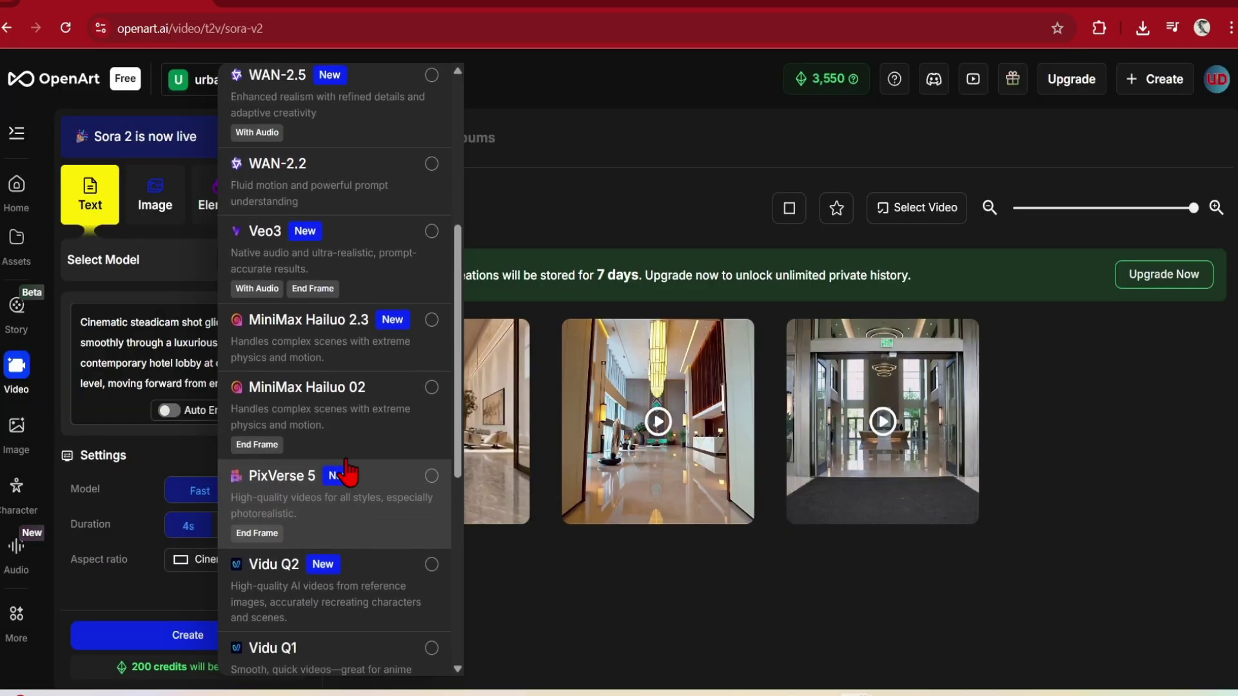
Step: Generate a fourth lobby clip with Veo3 (8s, 720p, 16:9) and open it
click(437, 235)
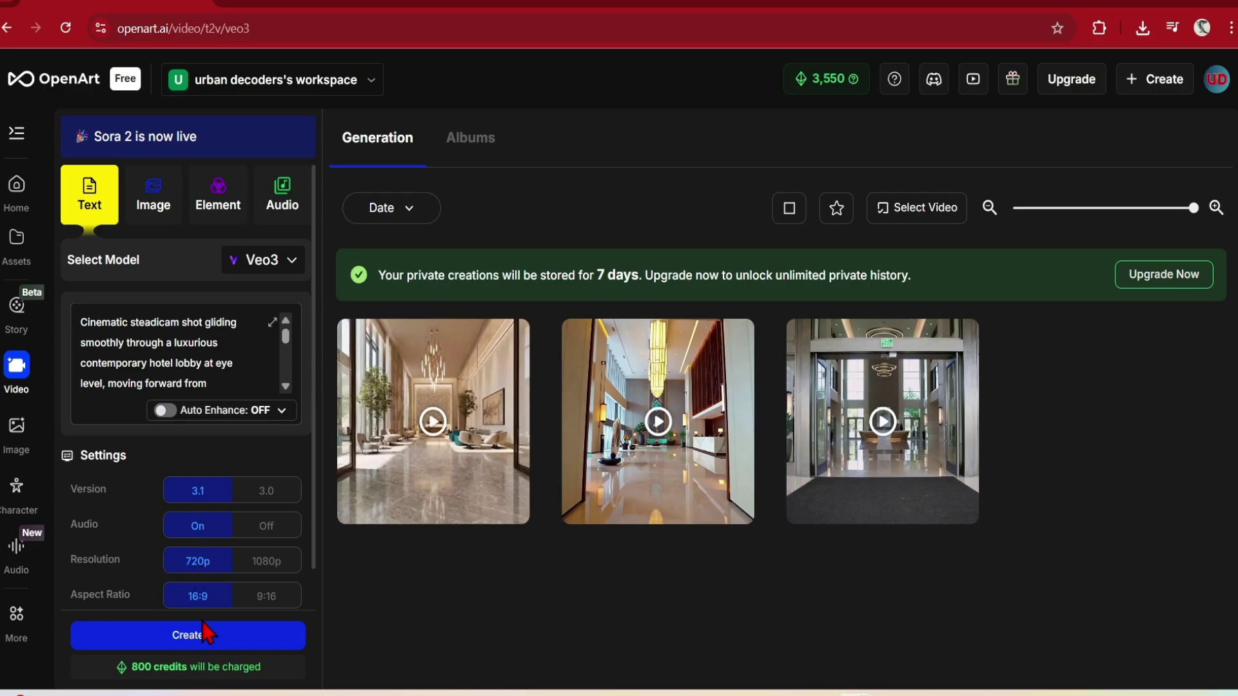
click(215, 645)
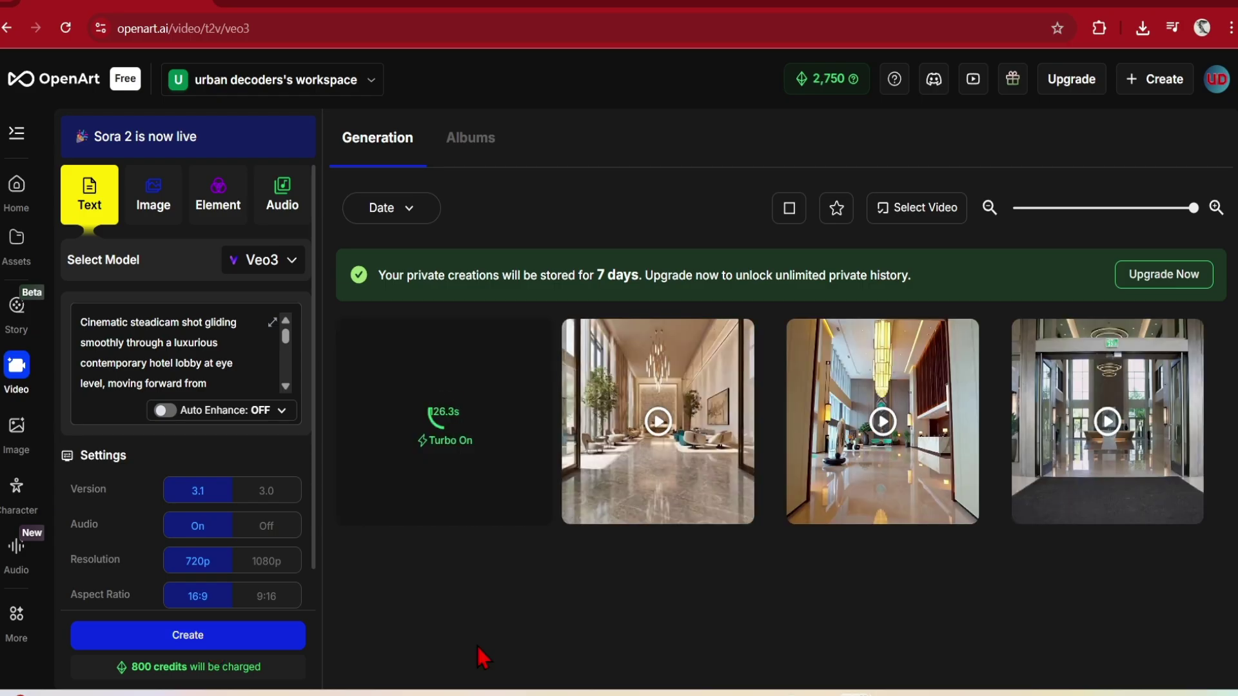
click(452, 500)
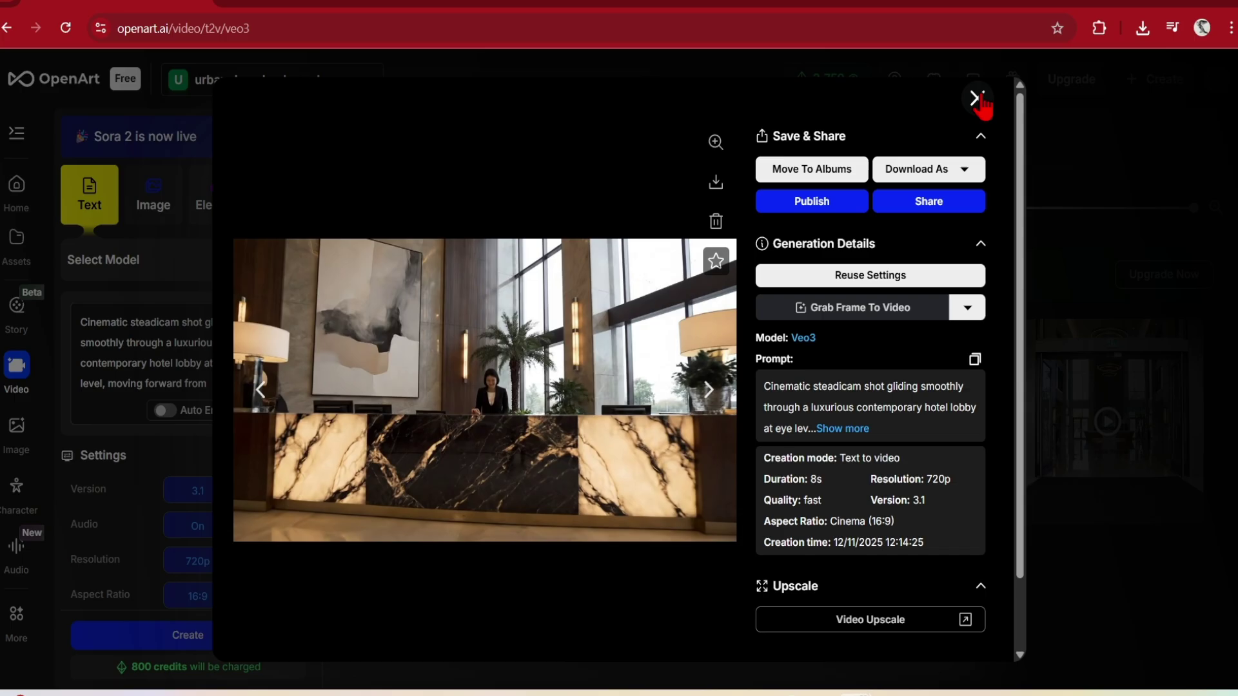
Step: Close the Veo3 clip and move to the Midjourney tab showing the lobby images
click(977, 99)
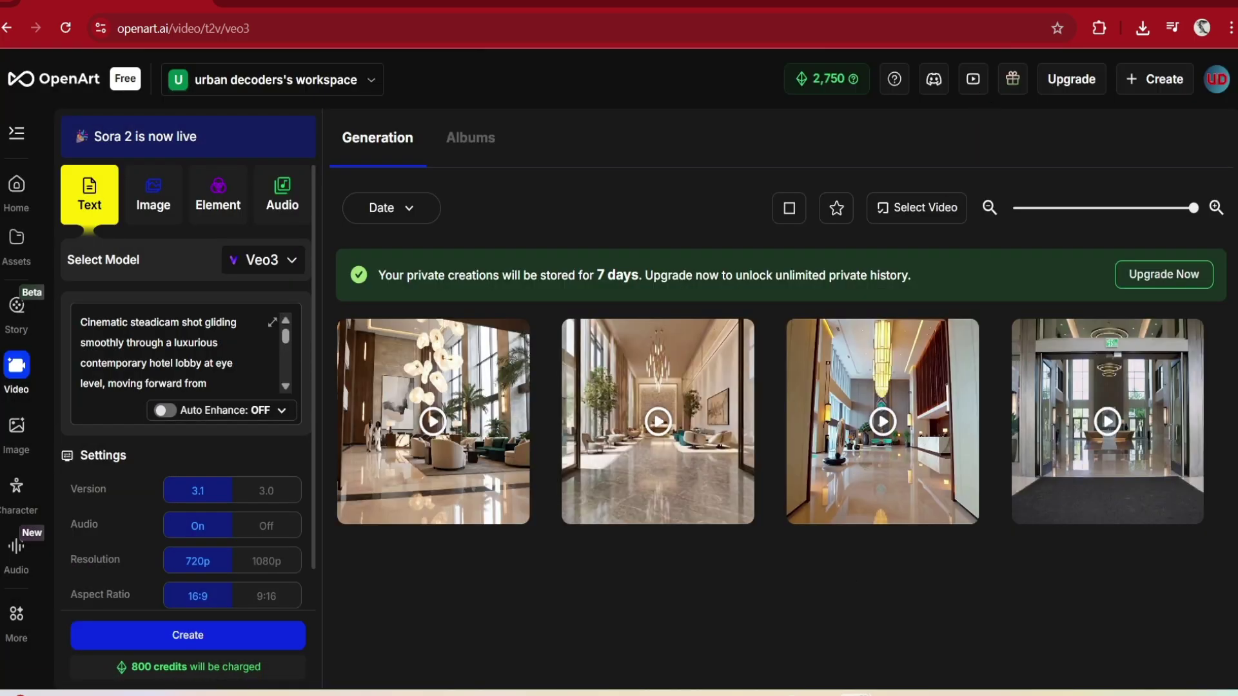
key(ctrl+Tab)
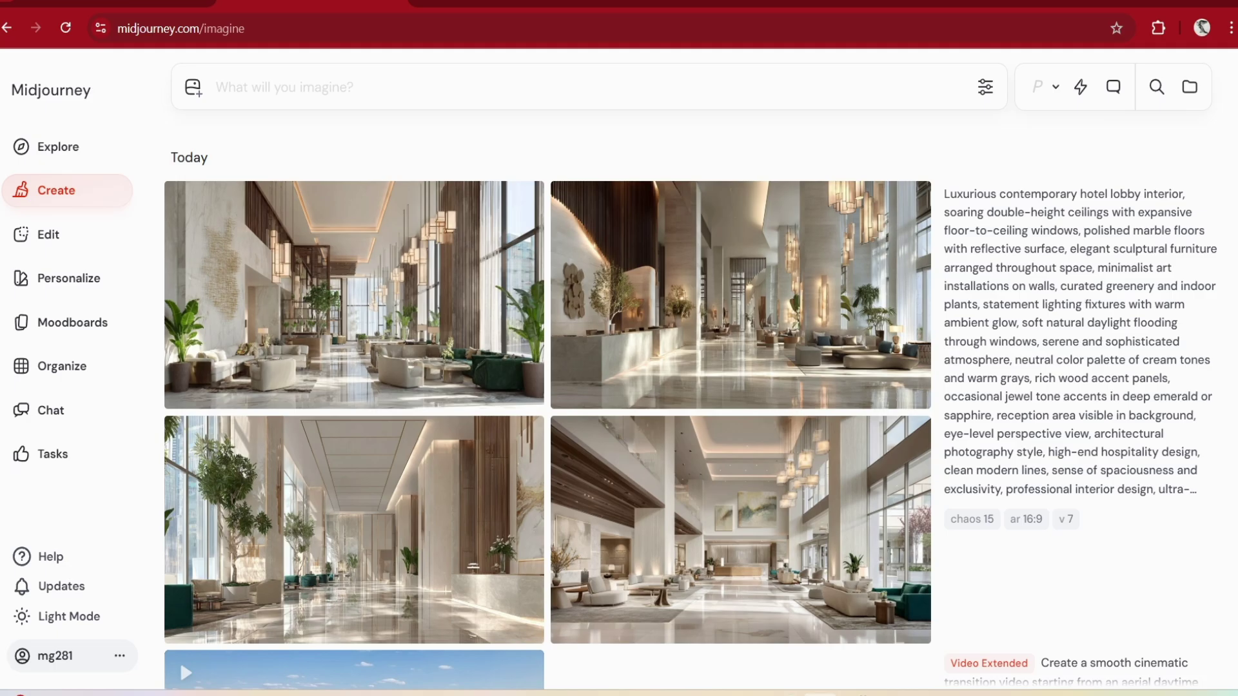
Step: Enlarge the top-right lobby image, browse the job's other images, then reopen it
mouse_move(1045, 380)
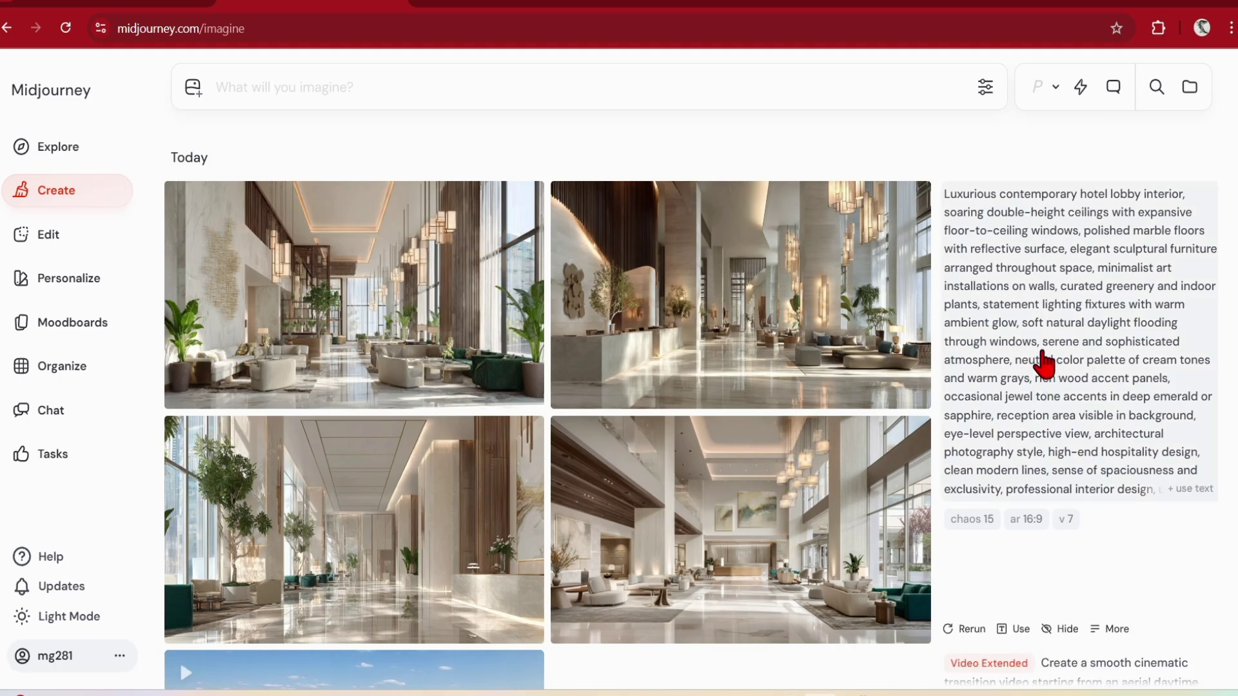
click(813, 258)
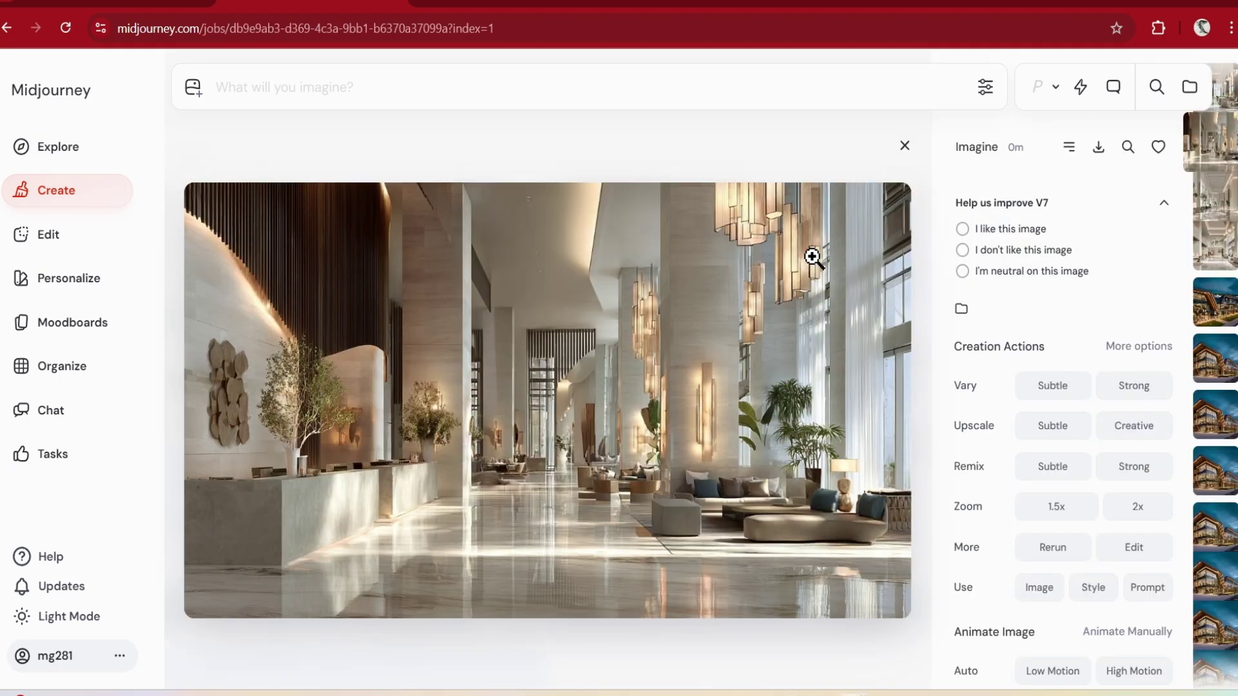
key(Right)
key(Right)
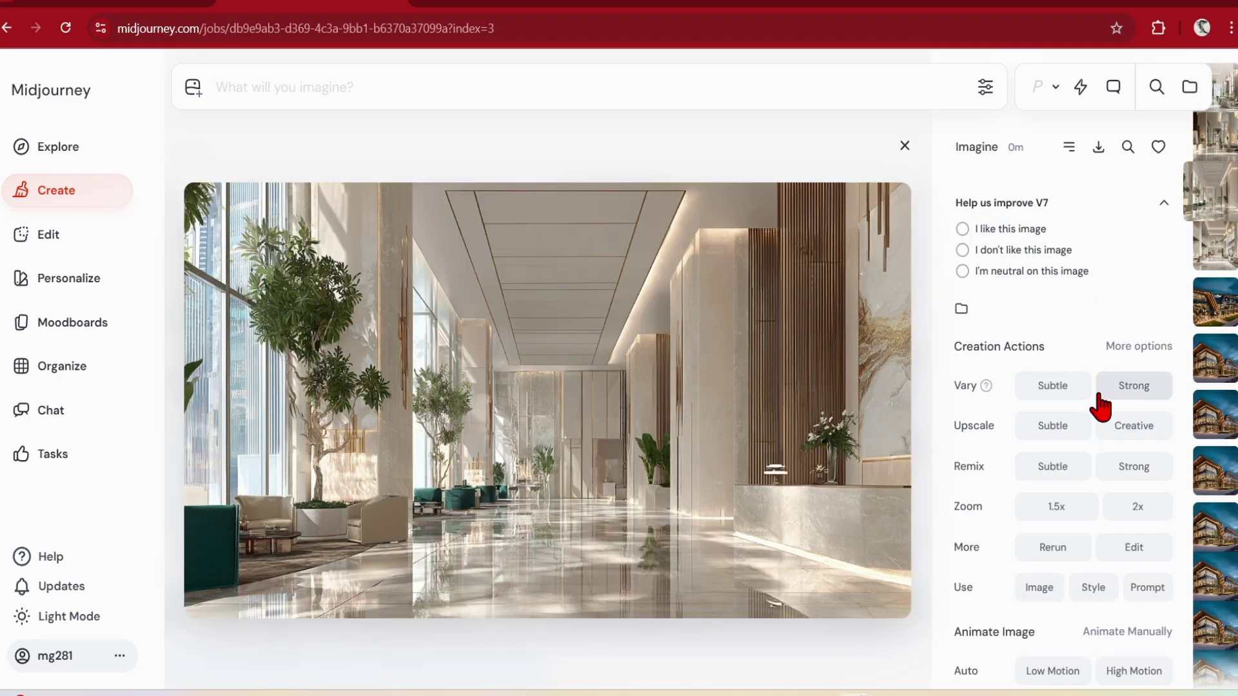
click(904, 146)
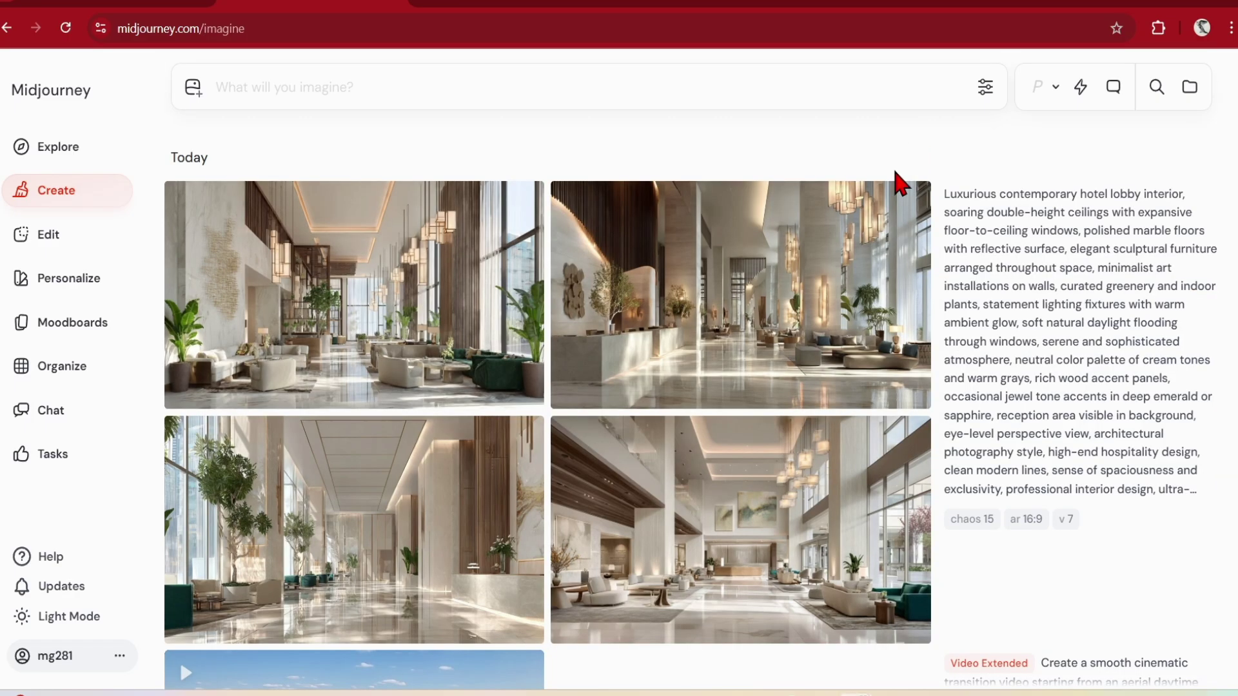
click(791, 264)
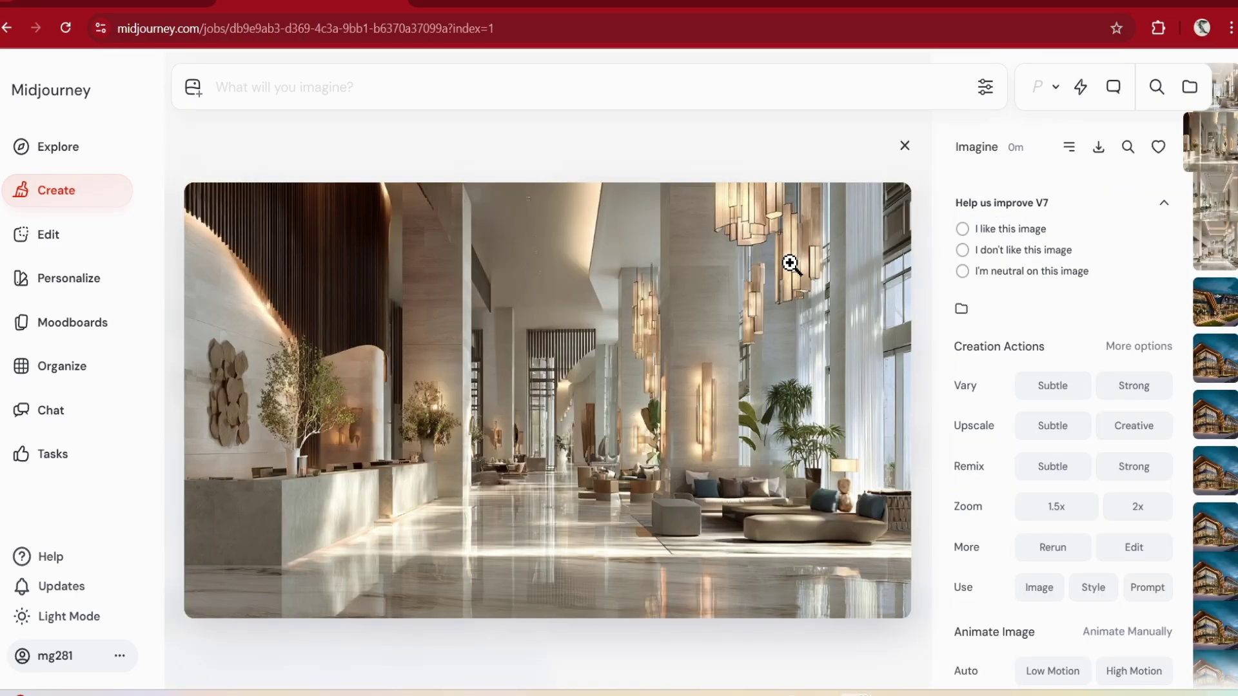
Step: Animate the lobby image manually with the pasted steadicam prompt and submit the video job
click(1130, 647)
key(ctrl+a)
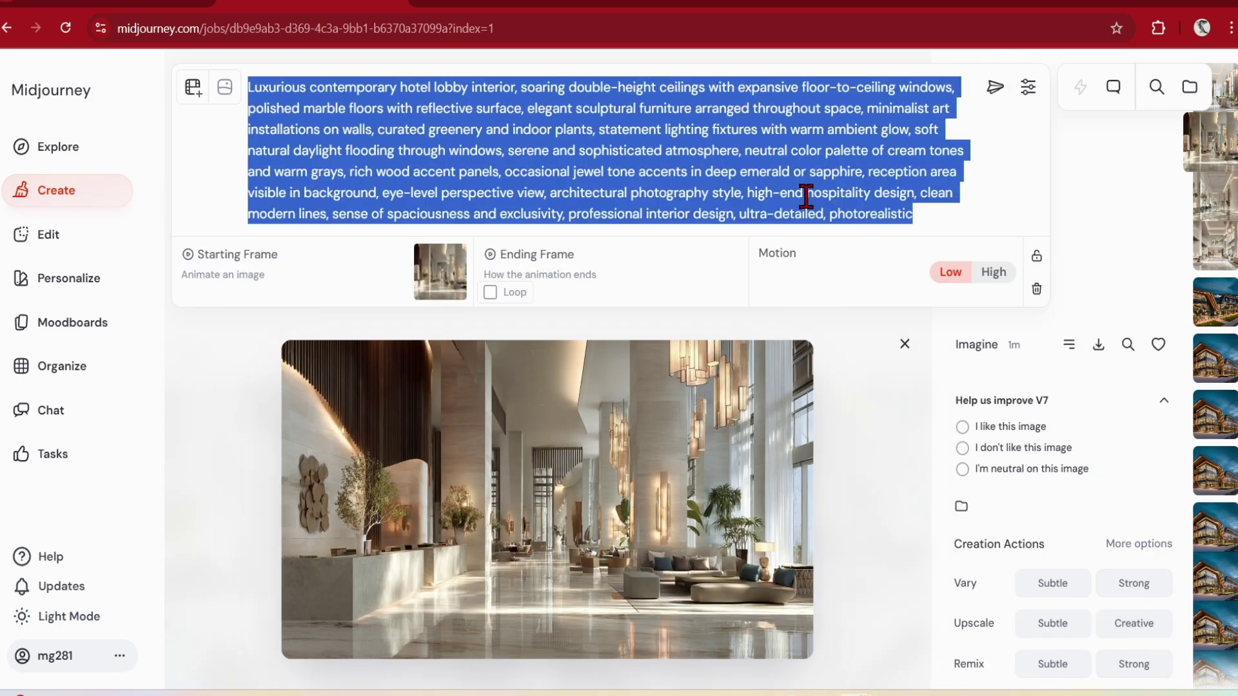
text(Cinematic steadicam shot gliding smoothly through a luxurious contemporary hotel lobby at eye level, moving forward from entrance toward the reception area. Soaring double-height ceilings with floor-to-ceiling windows flood the space with soft natural light mixing with warm ambient lighting from statement fixtures. Polished marble floors reflect elegant sculptural furniture, minimalist art, and curated greenery. The atmosphere is serene and sophisticated with a hushed, meditative quality. Neutral color palette of cream, warm grays, and rich wood accents with occasional jewel tones. The movement is slow and deliberate, creating an aspirational sense of arrival and exclusivity)
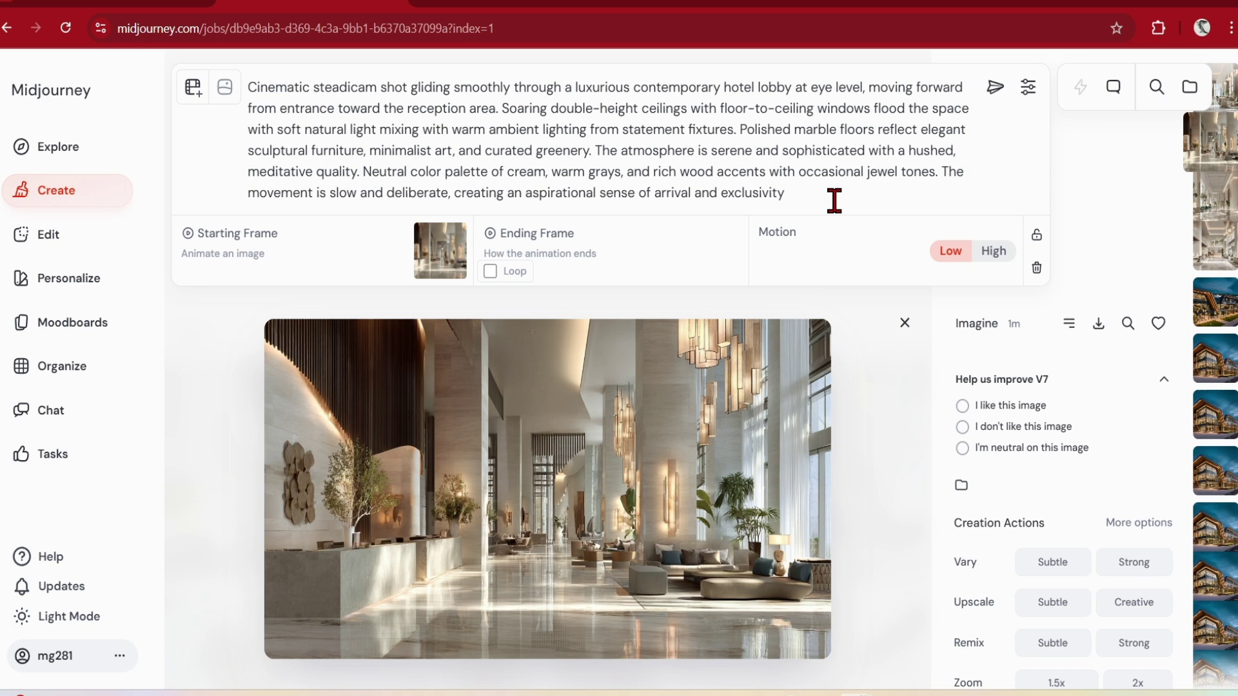
click(995, 87)
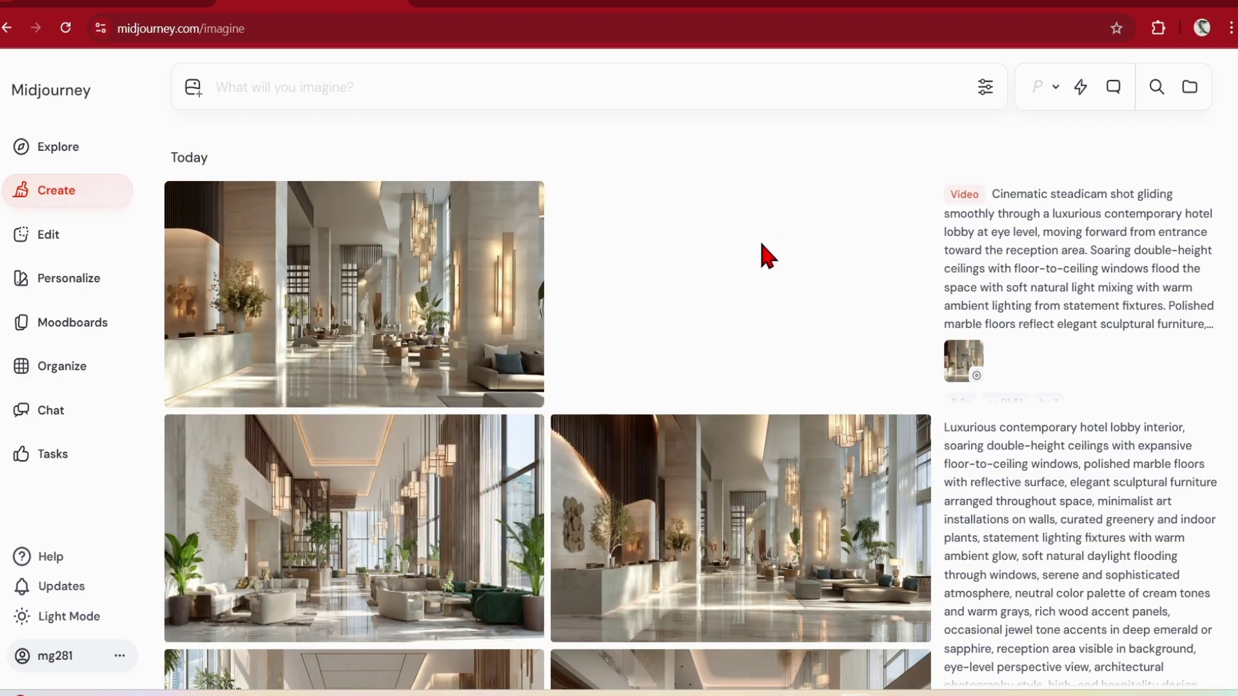
Step: Play the finished Midjourney lobby video, then close it back to the feed
click(514, 270)
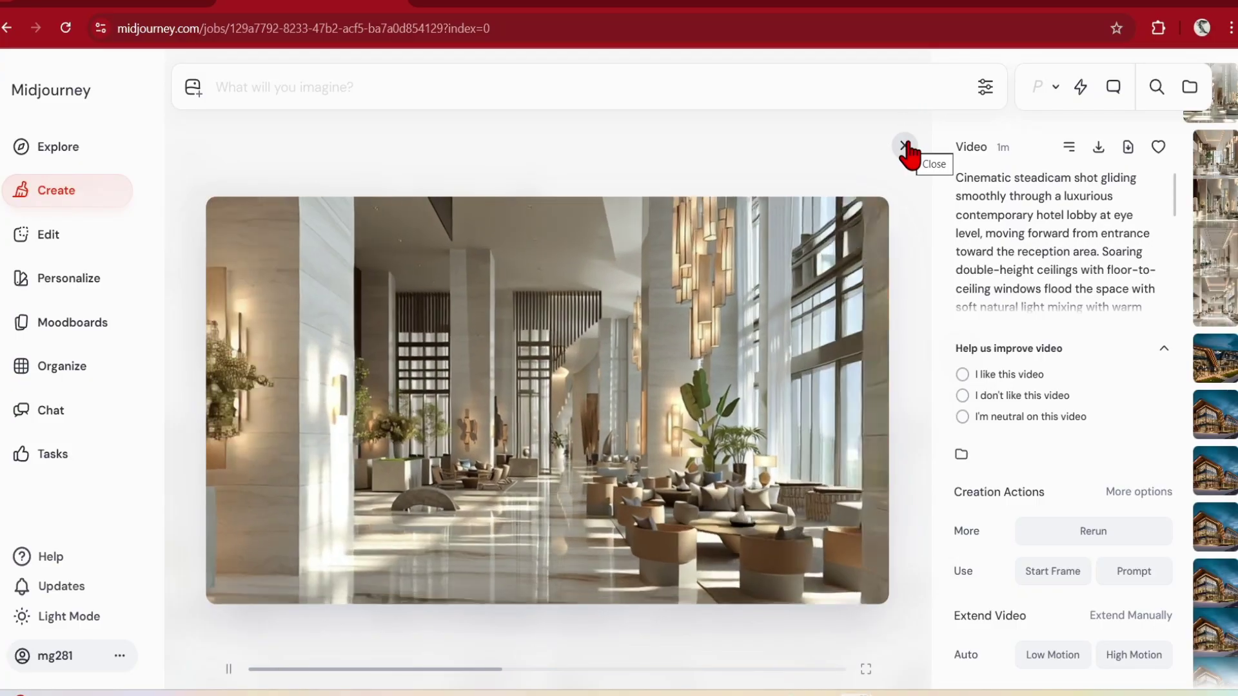
click(906, 146)
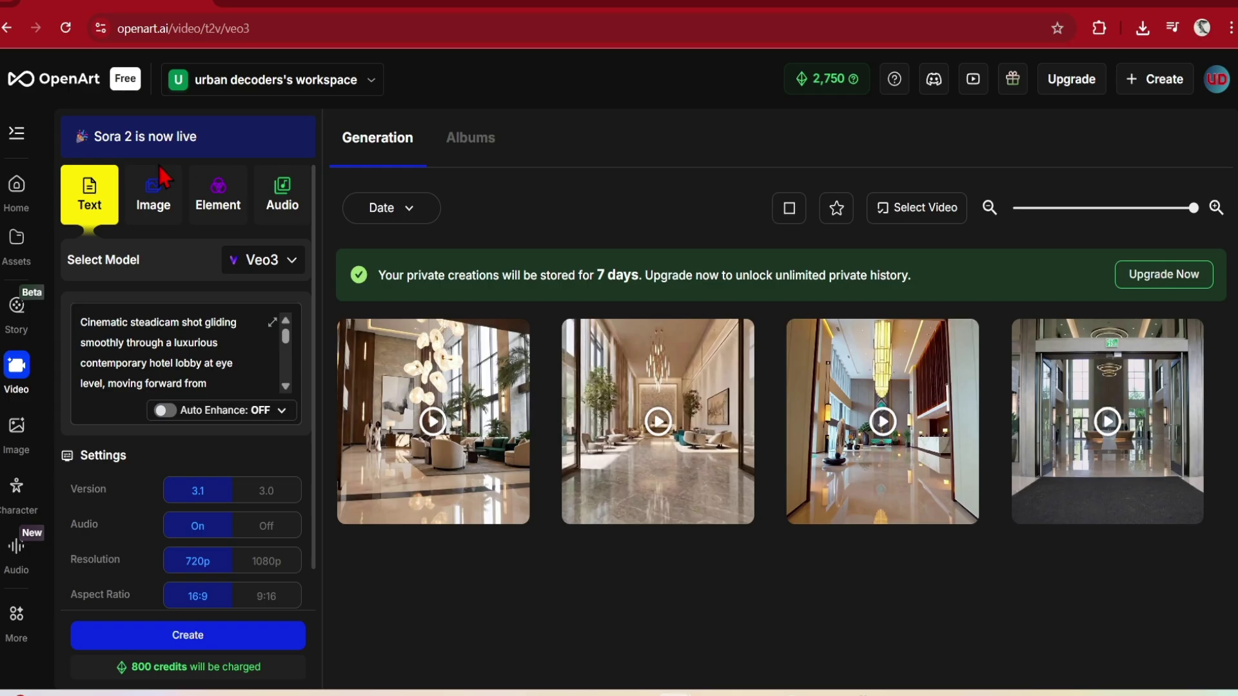
Step: Switch the Video panel to image-to-video and load the aerial lakeside art-center image as Start Frame
click(154, 199)
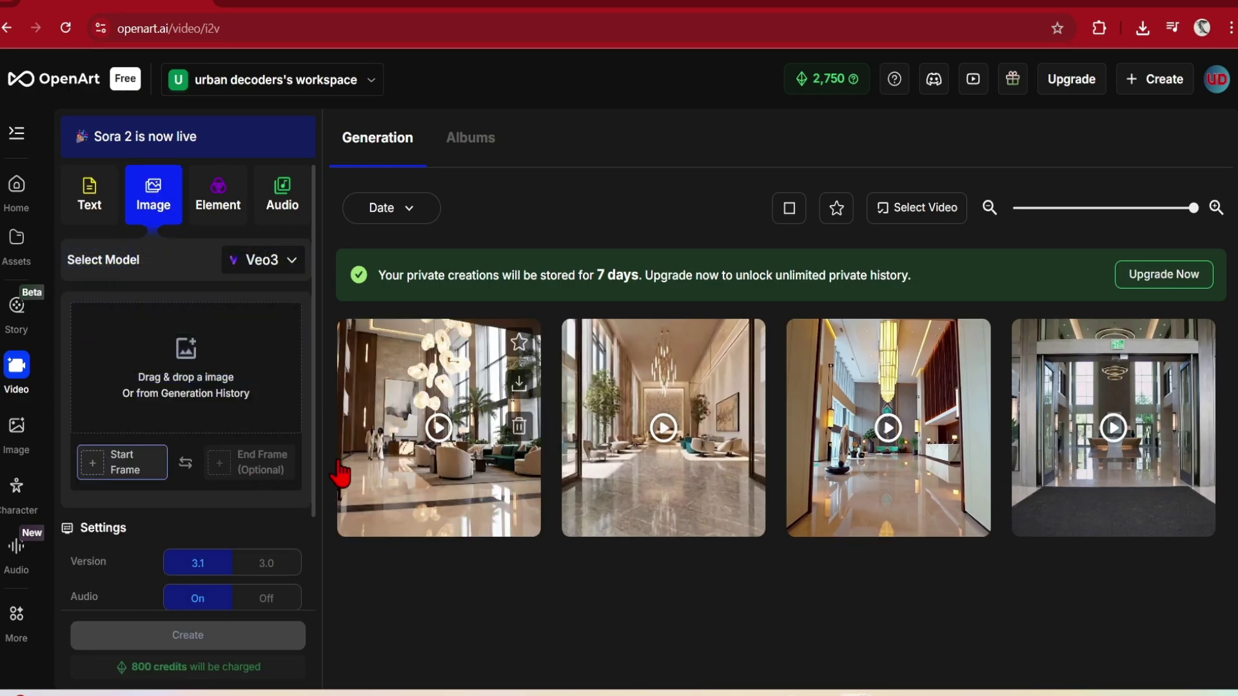
drag(227, 442, 226, 276)
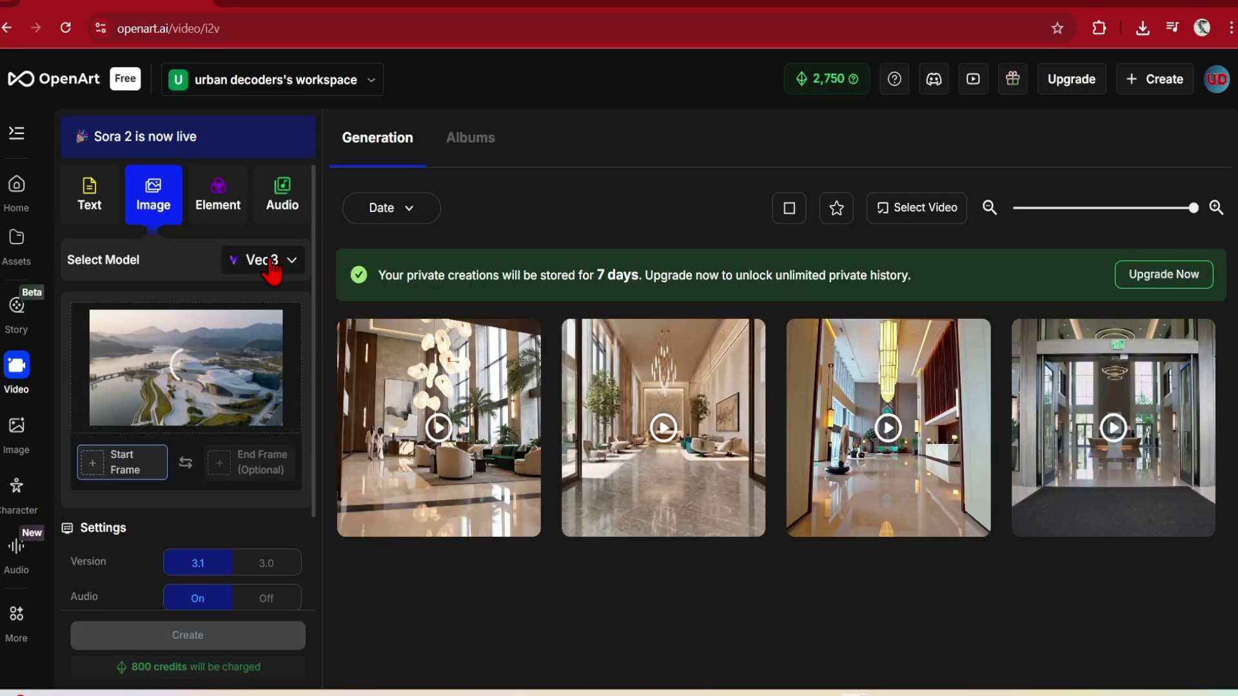
Step: Generate a 5s Kling 2.5 art-center clip at Pro(1080) quality and open the result
click(271, 261)
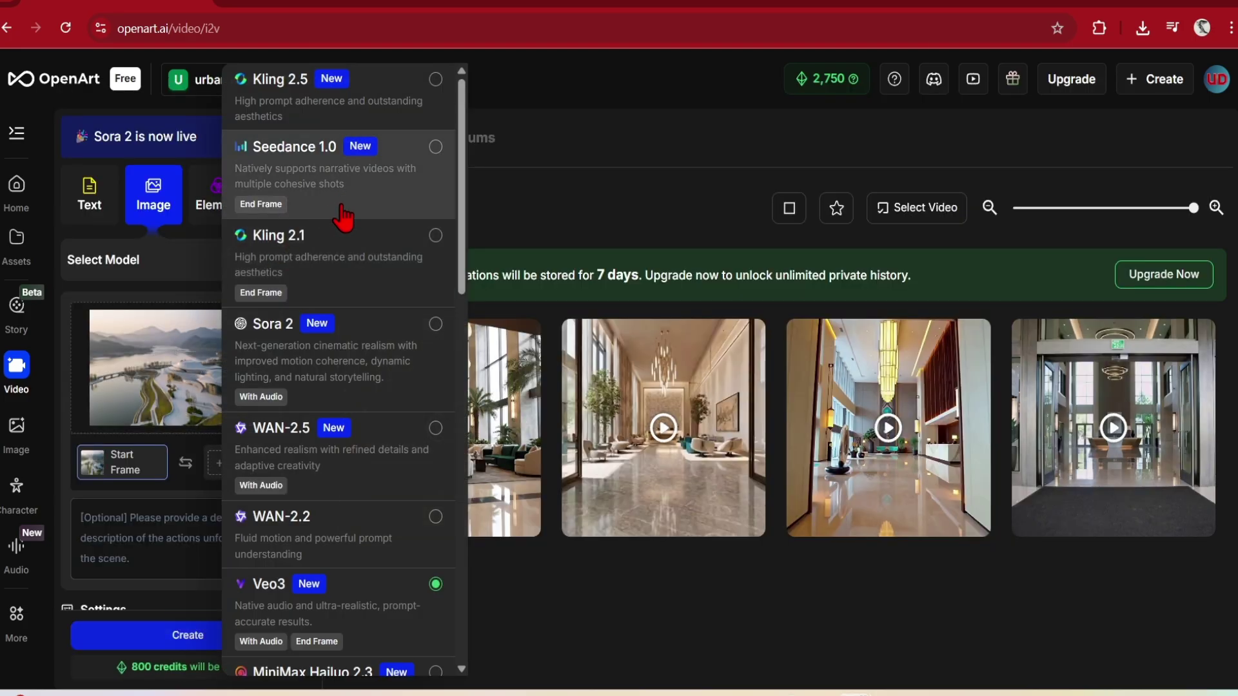
click(437, 84)
scroll(296, 558, down, 5)
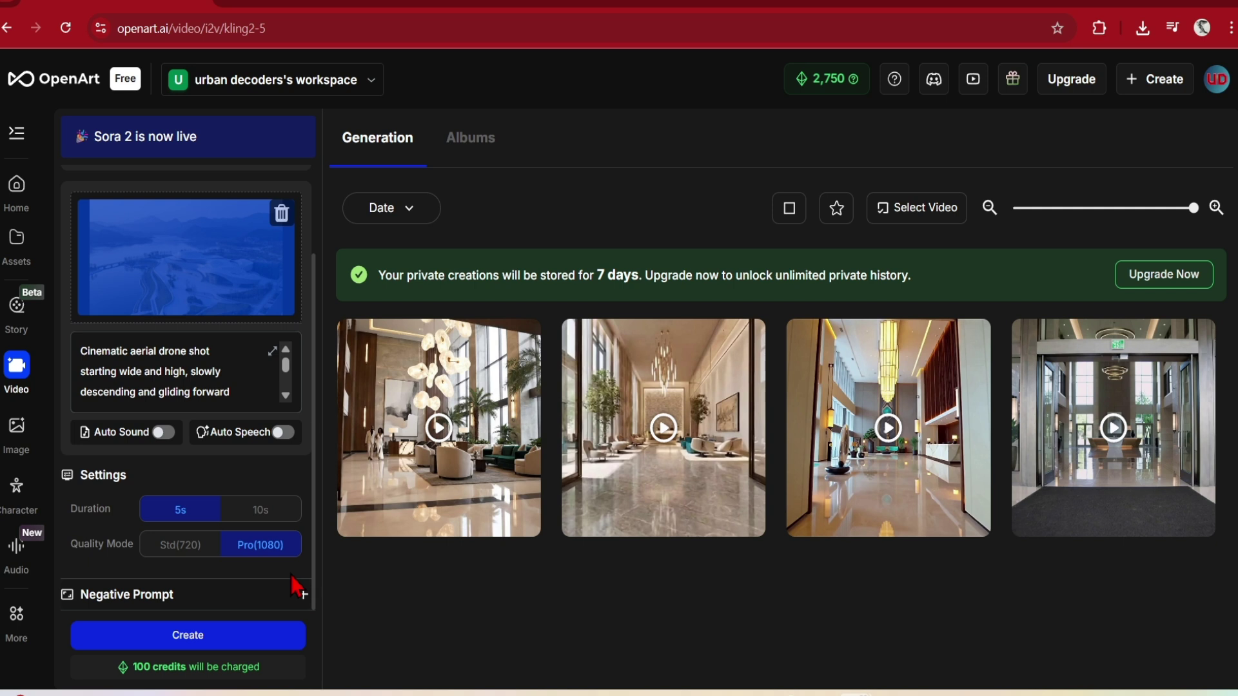
click(175, 545)
click(245, 550)
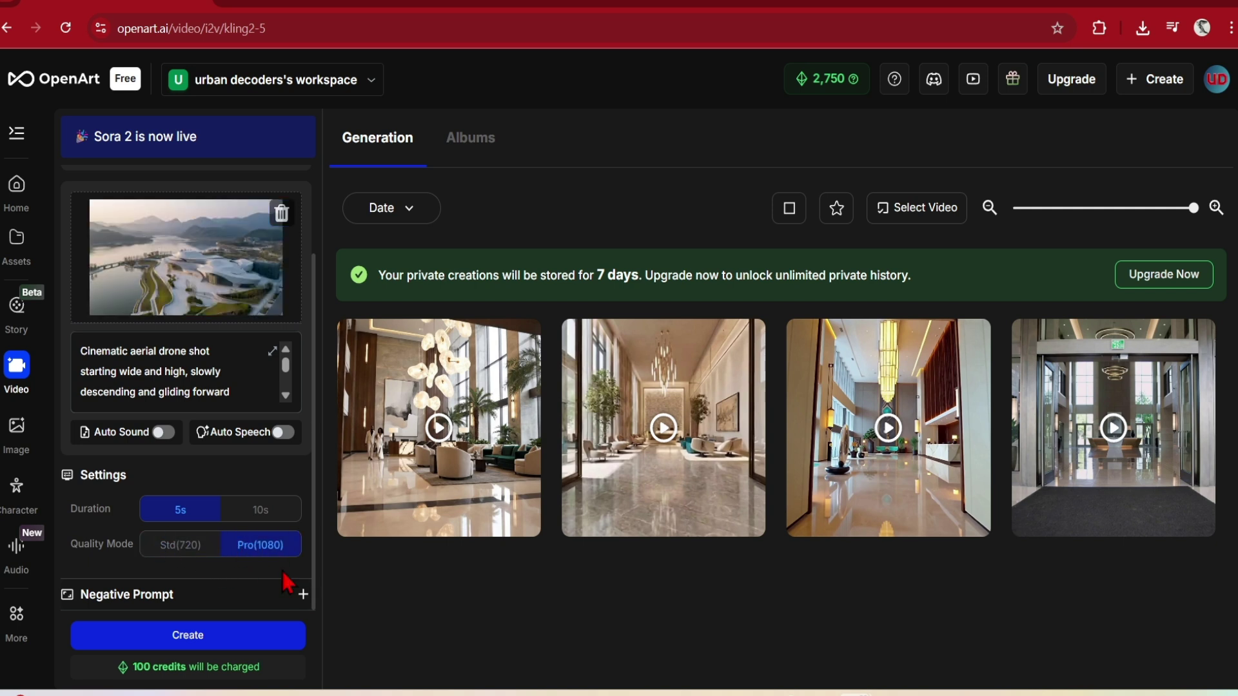
click(230, 644)
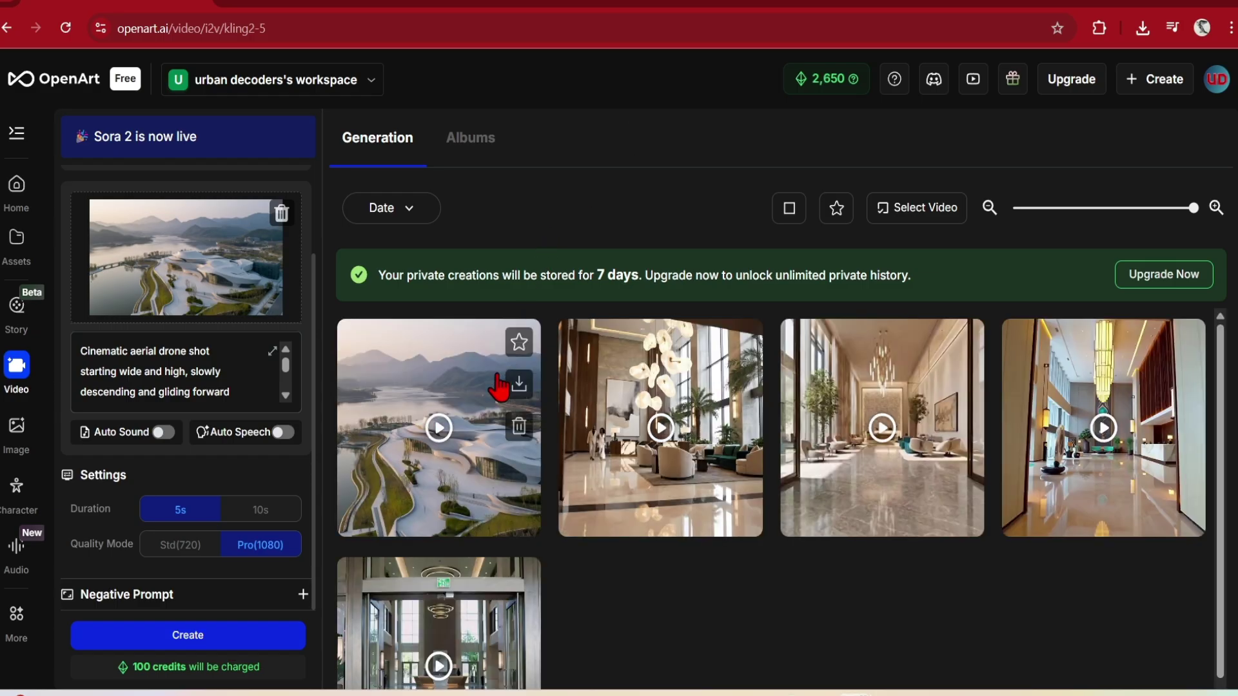
click(501, 384)
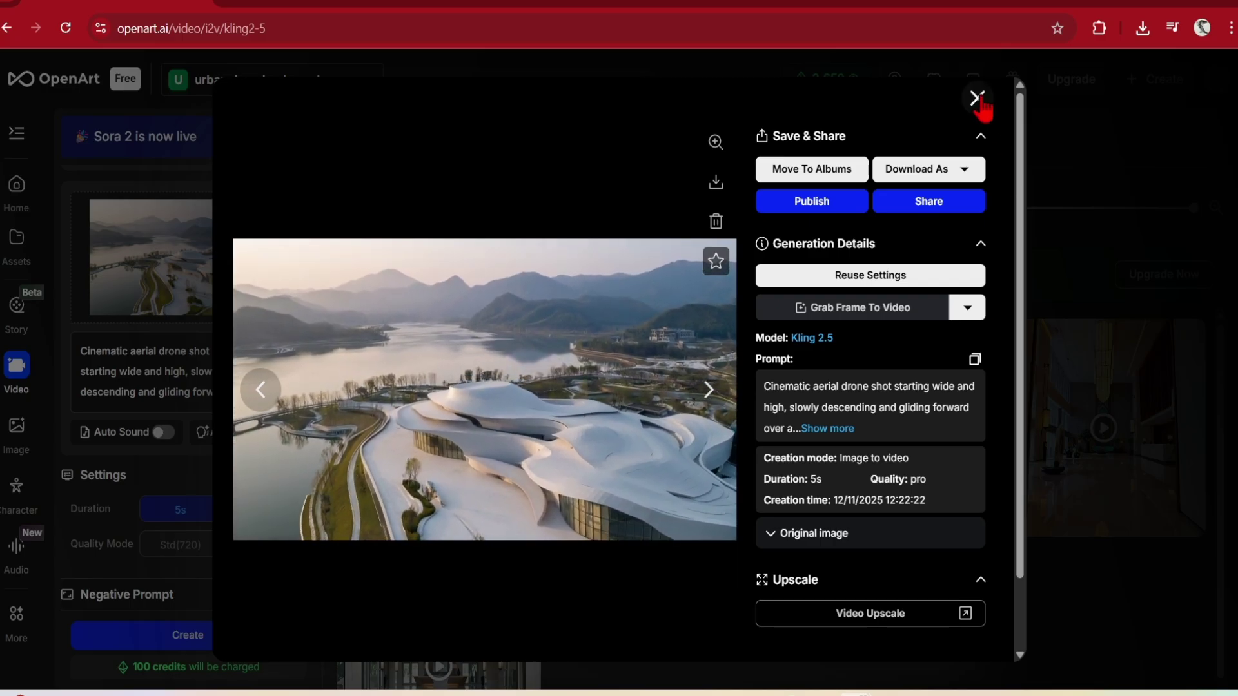
Step: Close the viewer and switch the video model to WAN-2.5 at 720p resolution
click(977, 98)
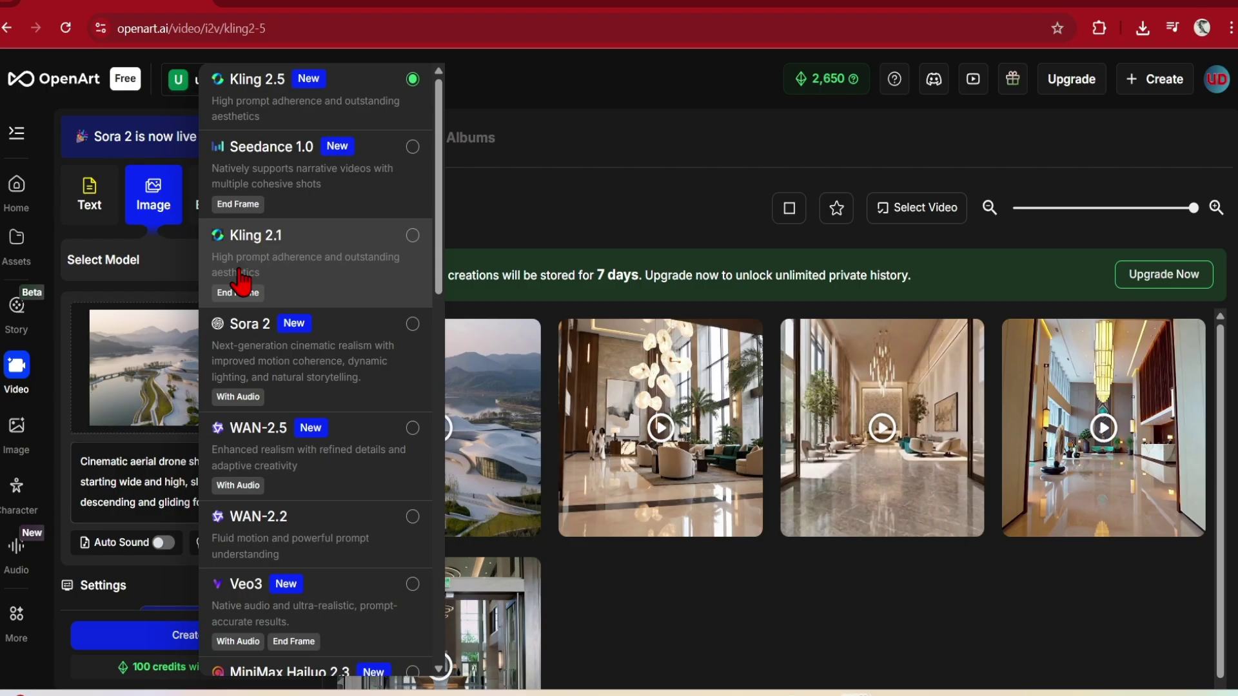
click(412, 429)
scroll(303, 567, down, 1)
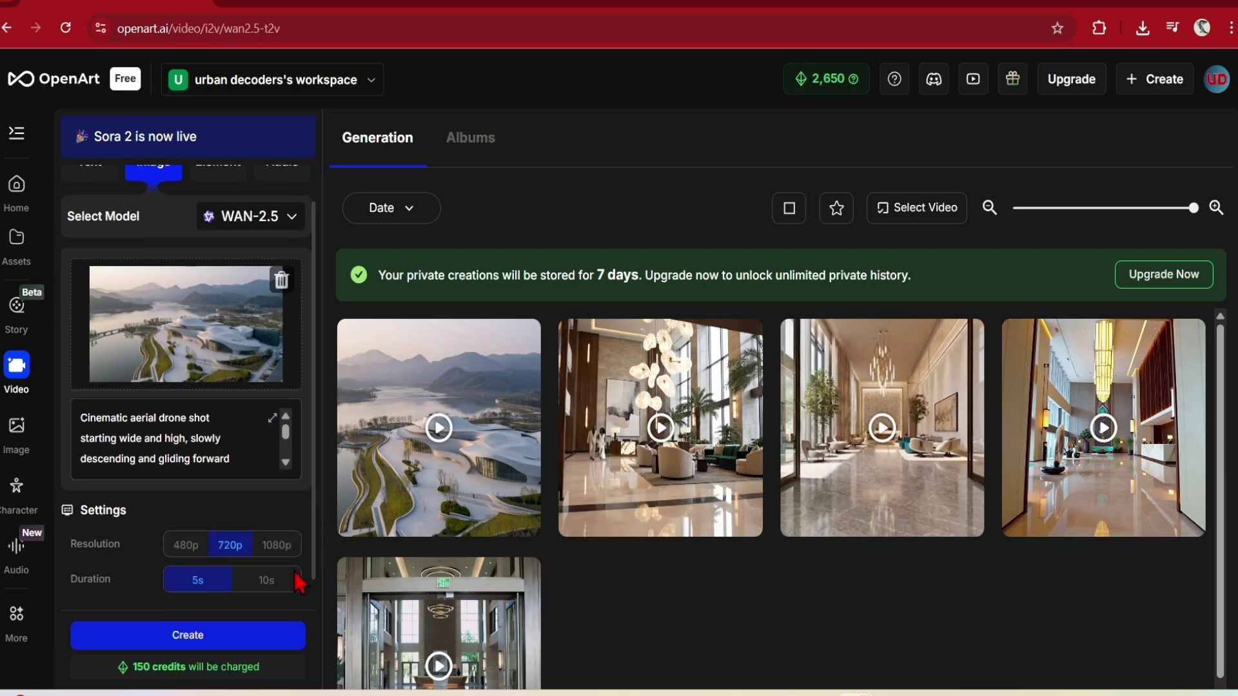
scroll(284, 584, up, 1)
scroll(271, 572, down, 2)
click(279, 511)
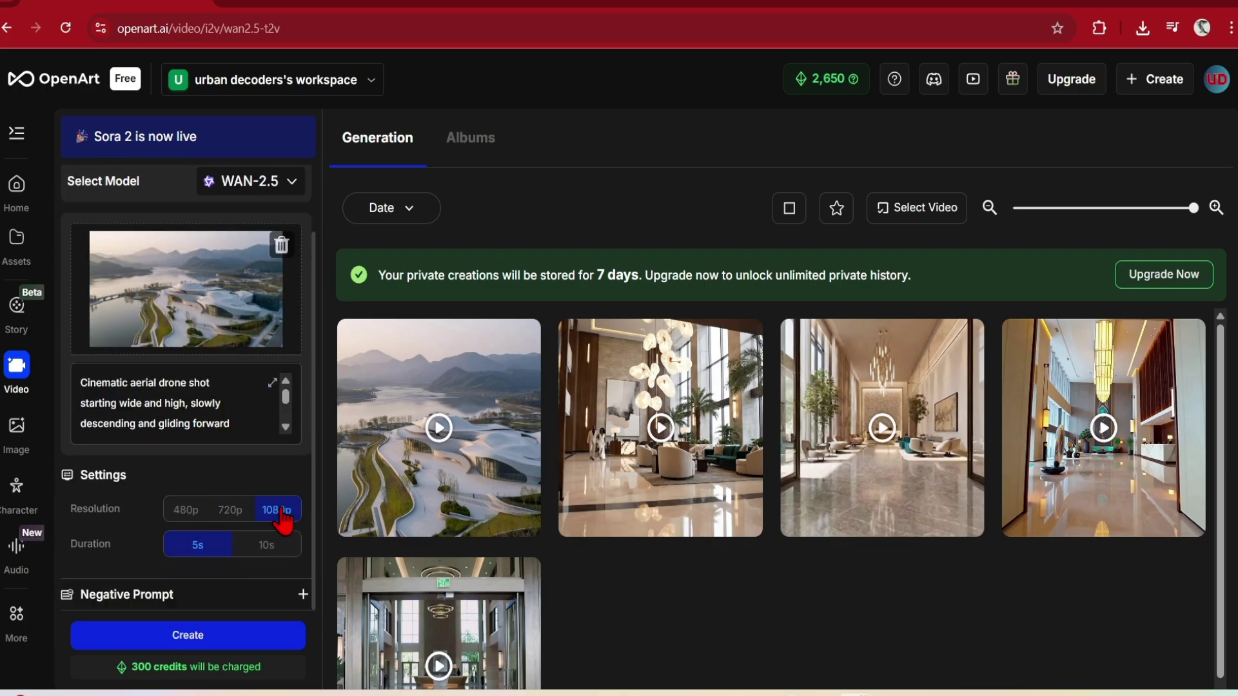
click(232, 510)
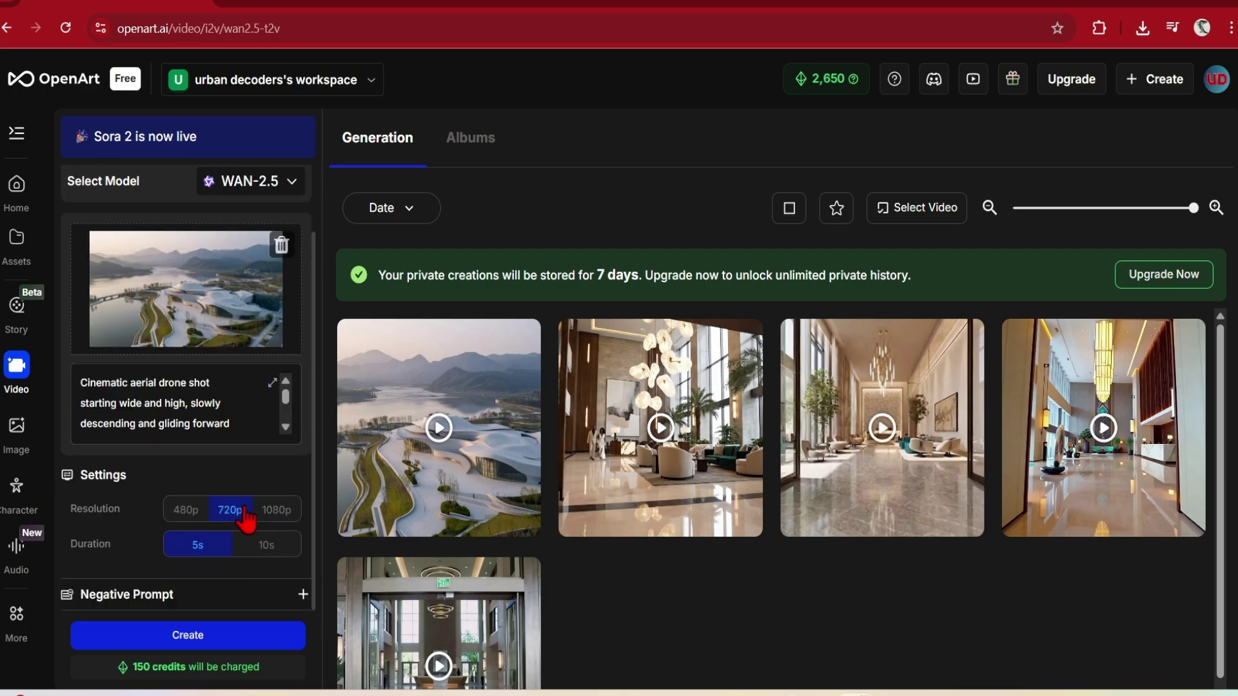
Step: Generate the WAN-2.5 art-center clip, review it, and close the preview
click(252, 638)
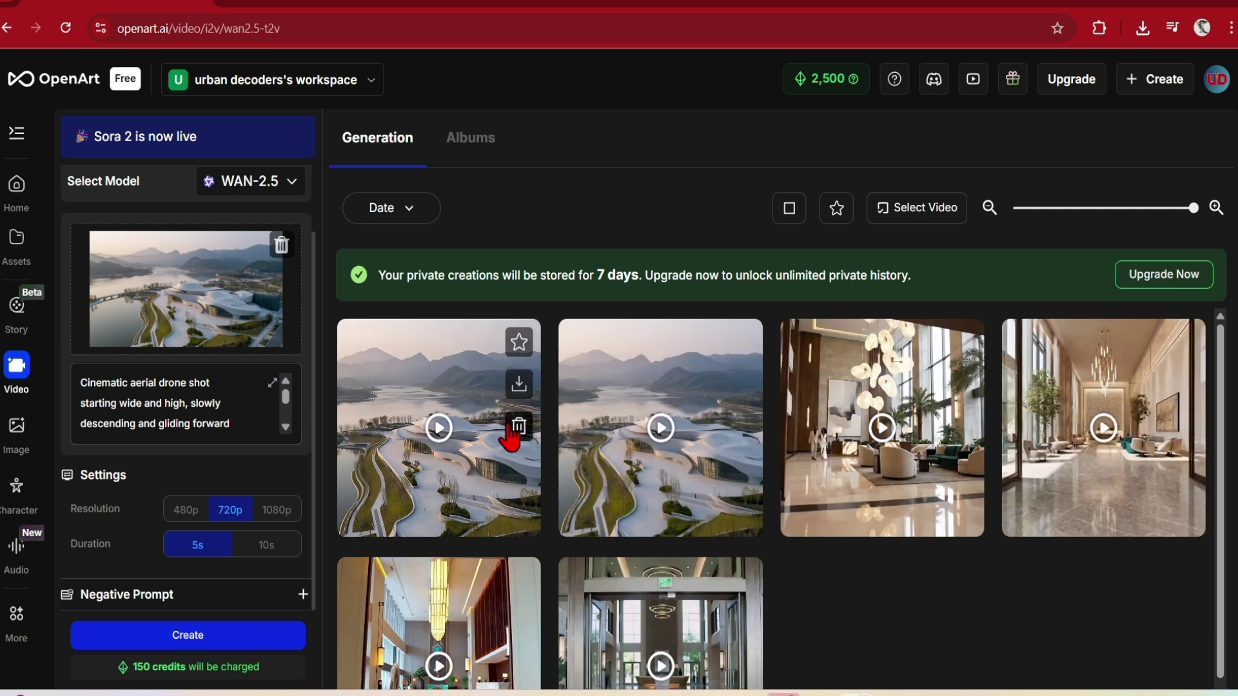
click(494, 498)
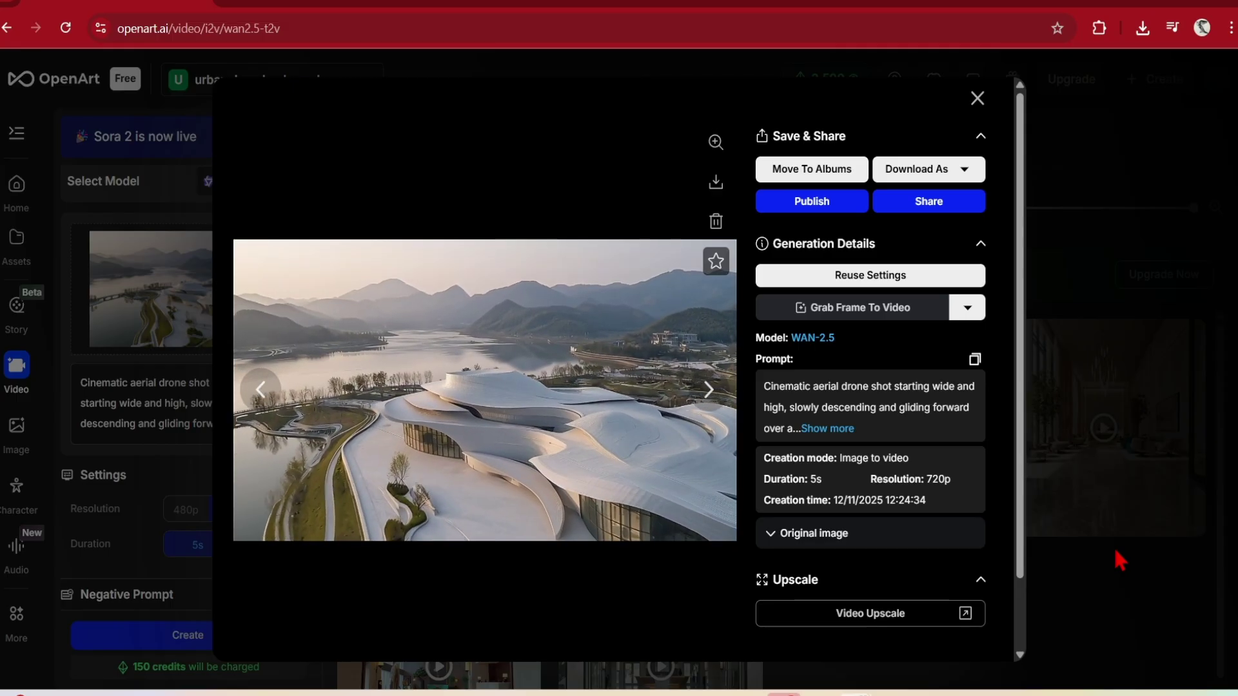
click(1113, 546)
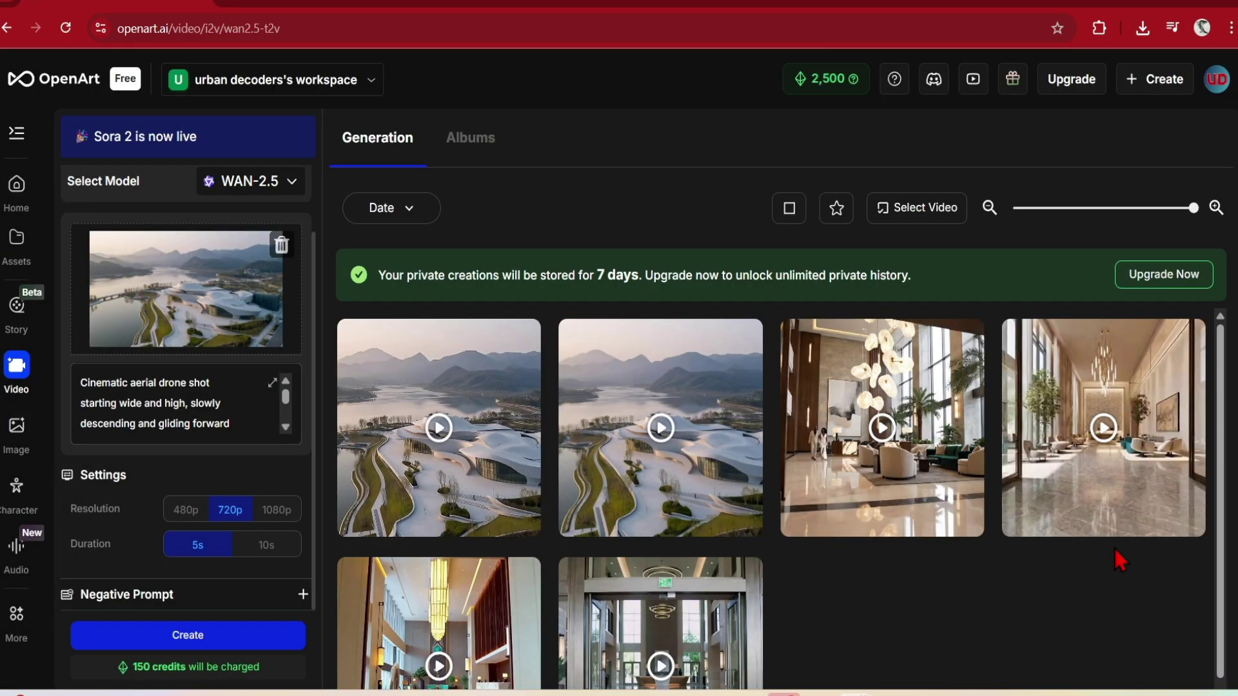
Step: Create a 4s Fast Sora 2 art-center clip, then preview and close it
click(251, 181)
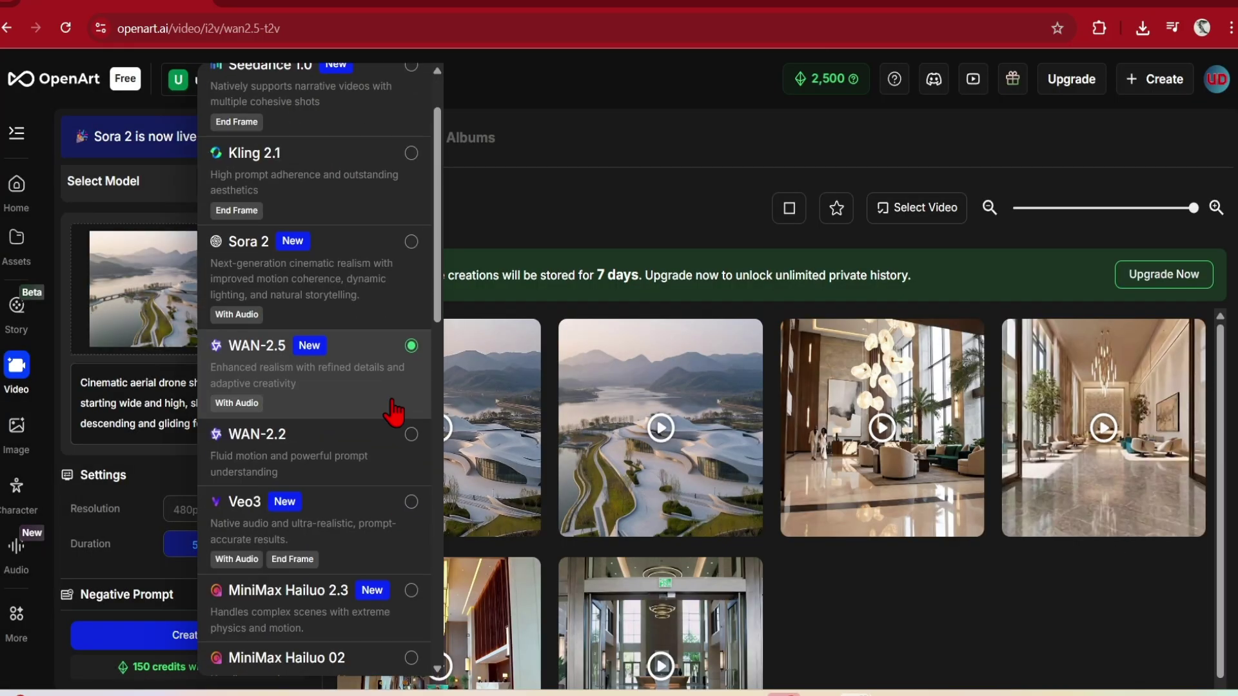
click(411, 236)
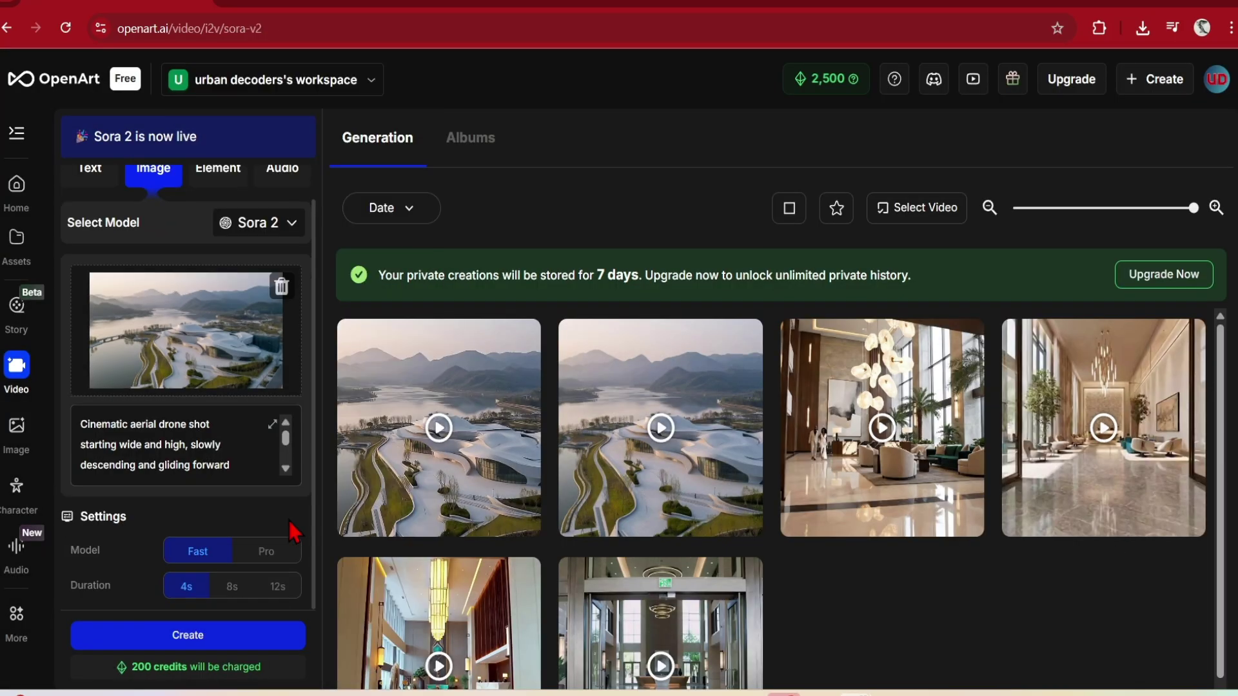
scroll(294, 532, up, 1)
scroll(303, 532, down, 1)
click(245, 650)
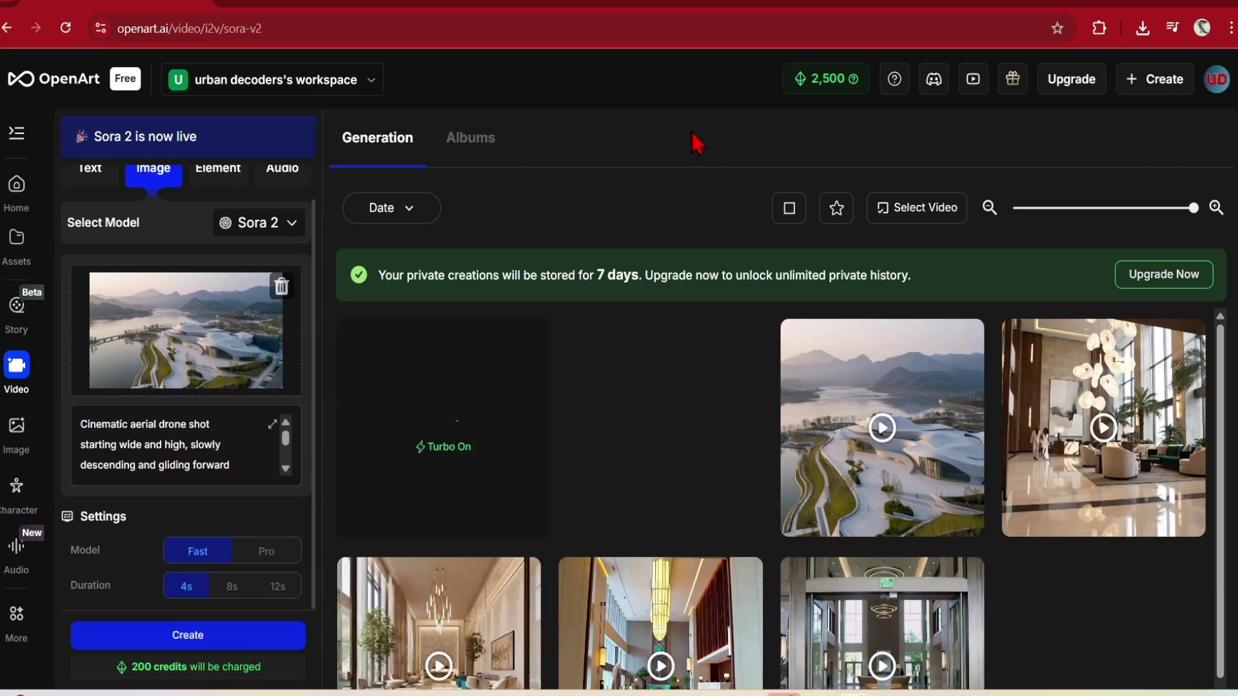
click(475, 525)
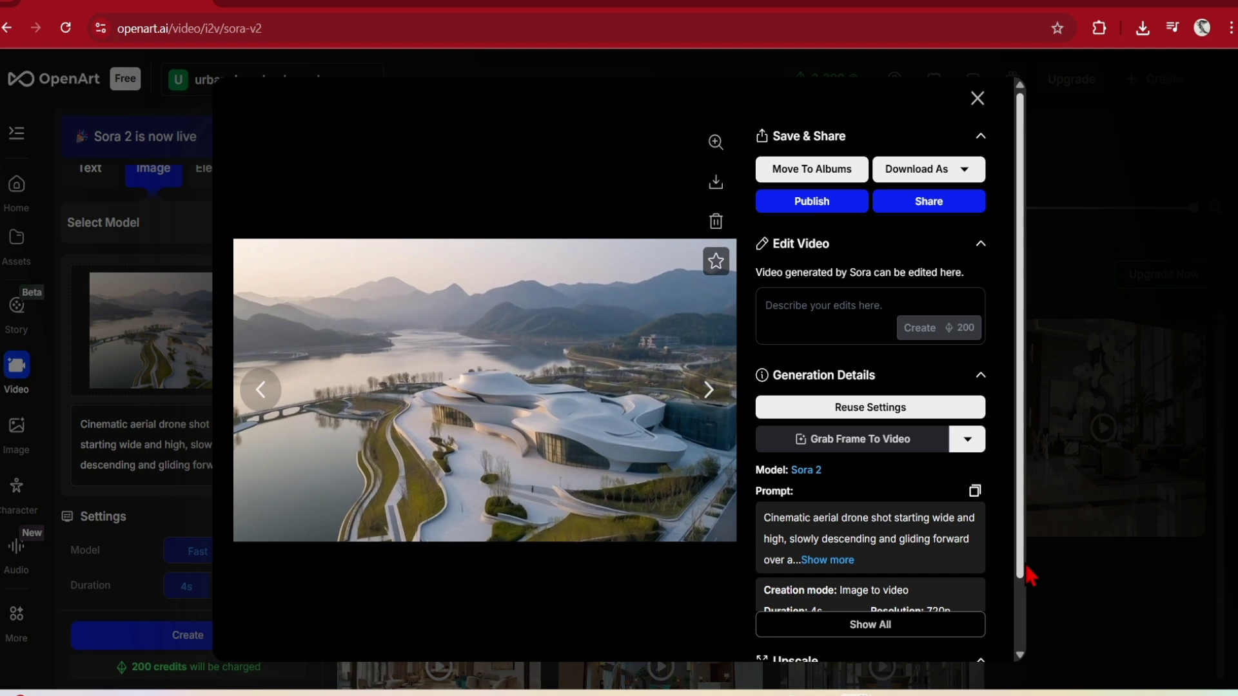
click(1101, 580)
Step: Generate an 8s Veo3 art-center clip, watch it, then close the viewer
click(243, 229)
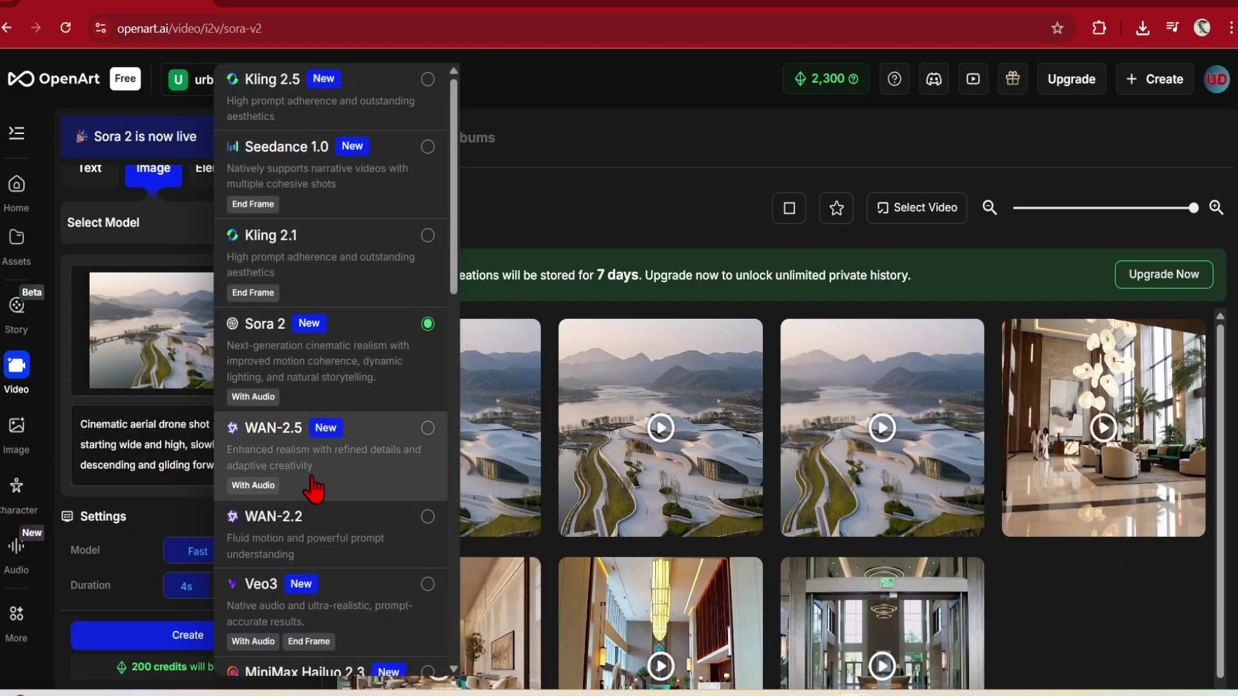
click(428, 588)
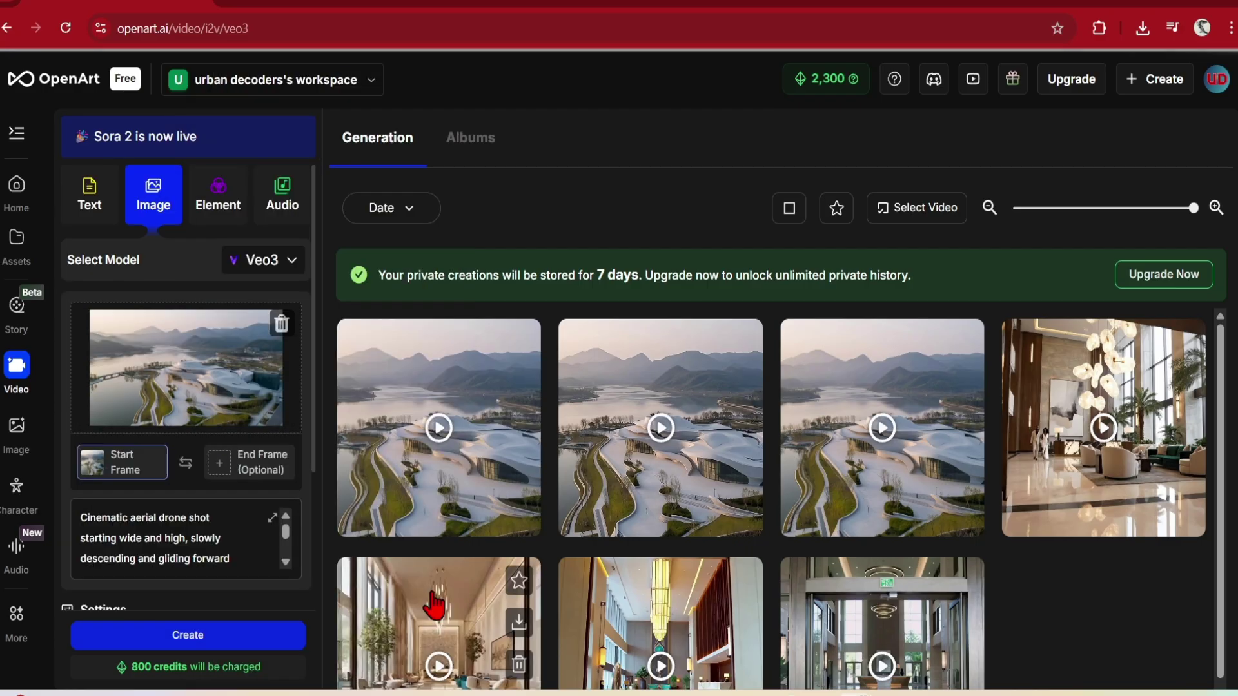
scroll(312, 419, down, 3)
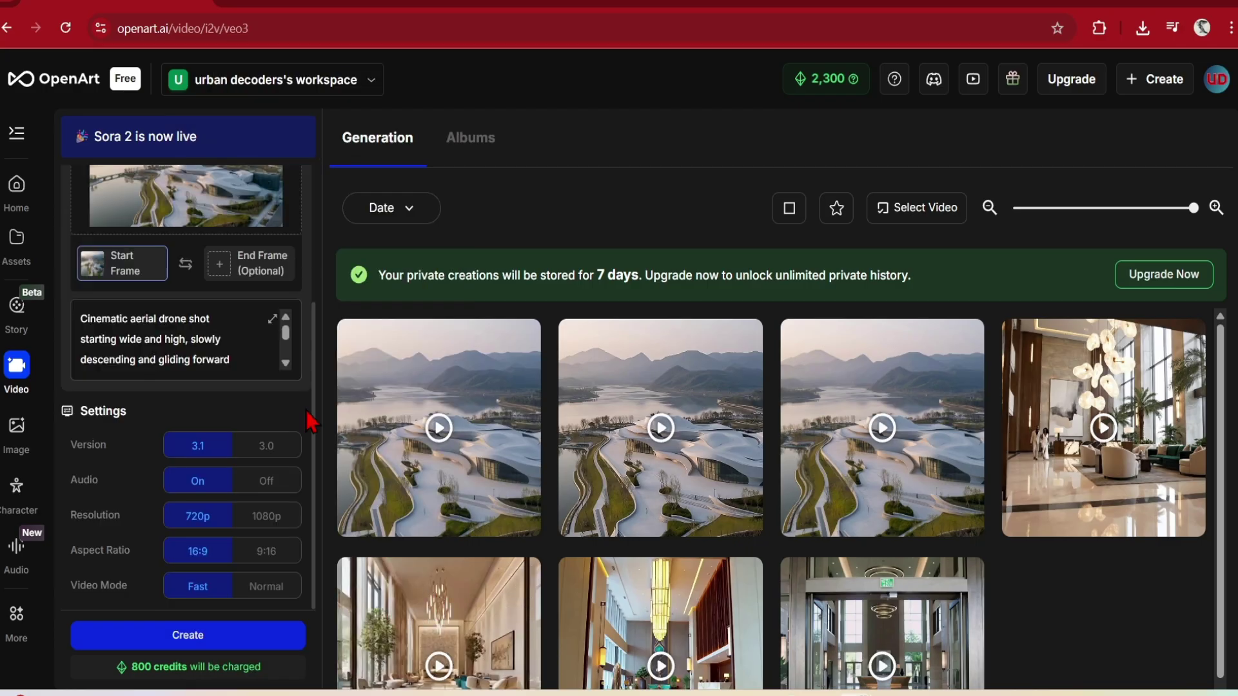
scroll(311, 422, up, 2)
click(227, 637)
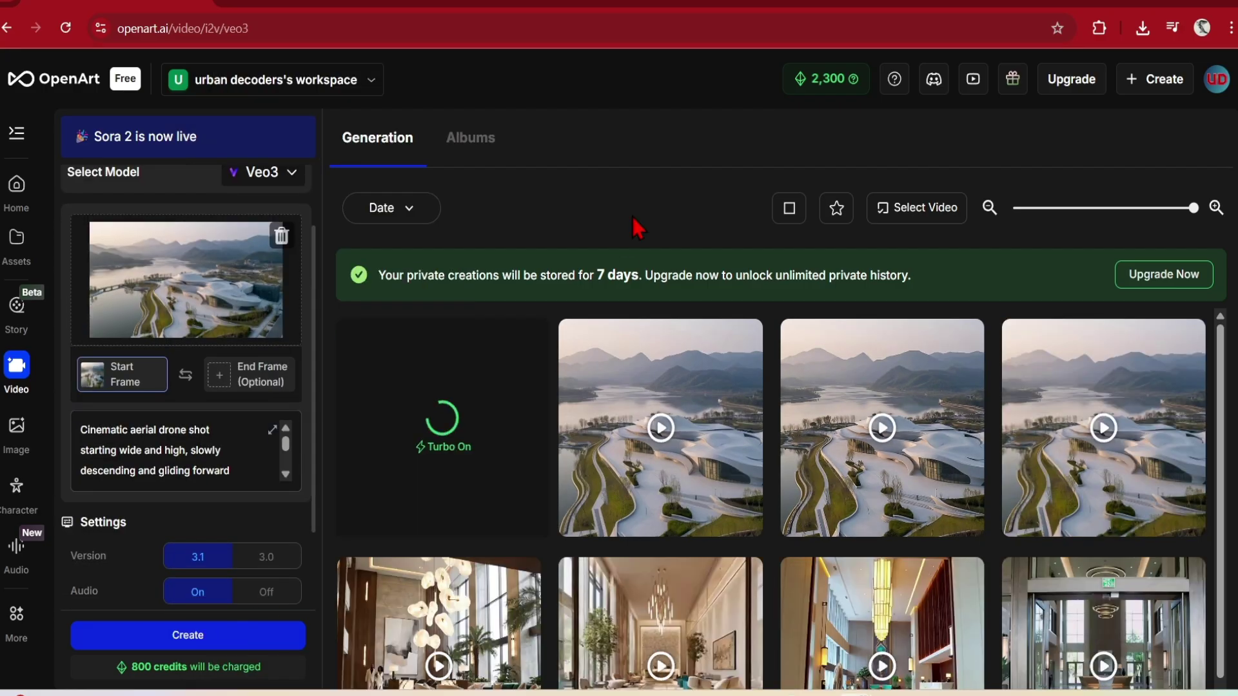
click(1102, 331)
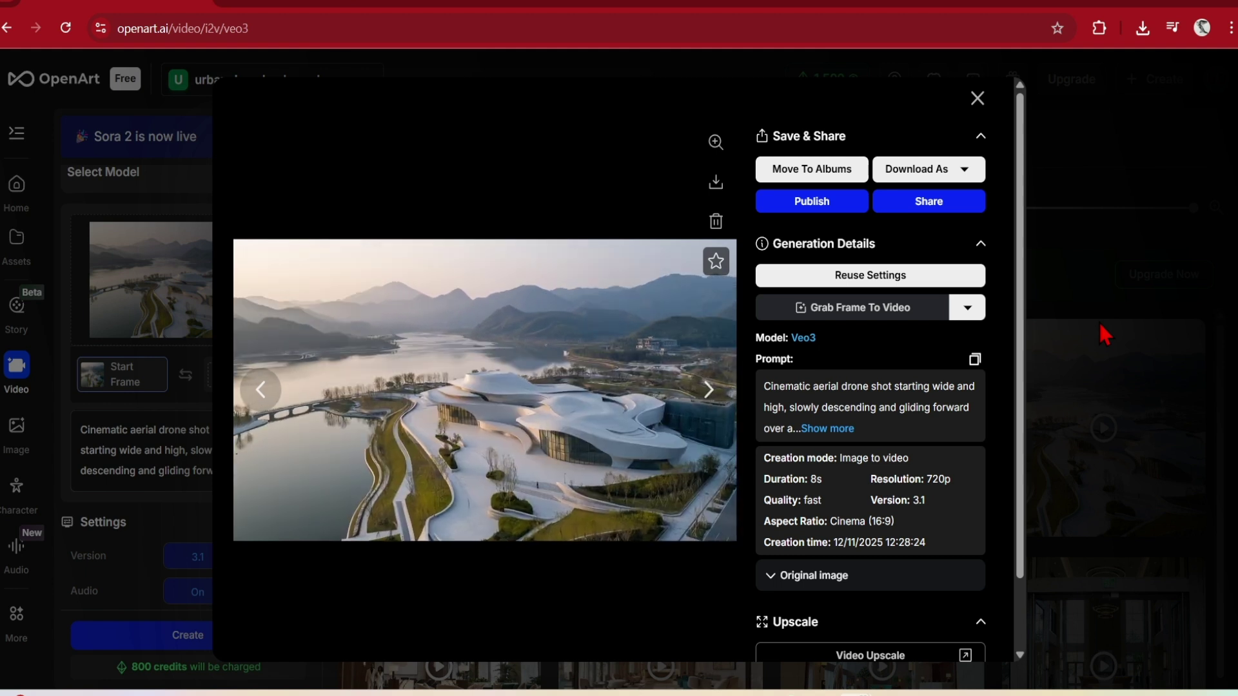
click(1099, 324)
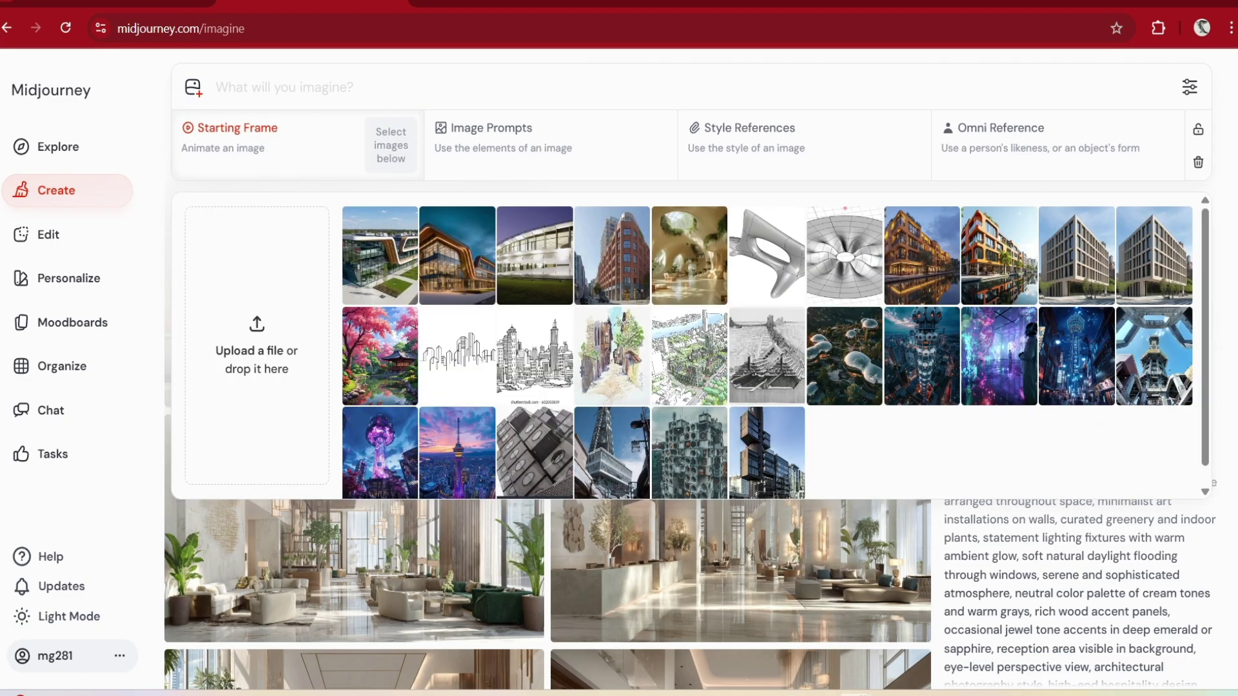
Step: Animate the aerial art-center image as Starting Frame with the pasted lakeside drone prompt
drag(290, 323, 288, 165)
text(Cinematic aerial drone shot starting wide and high, slowly descending and gliding forward over a serene mountain lake toward a sculptural contemporary art center with flowing white organic forms. The camera movement is graceful and deliberate, revealing the building's undulating wave-like structures that echo the surrounding peaks. Golden hour lighting bathes the scene in soft peachy-pink tones with atmospheric haze layering the distant blue mountain ridges. The lake surface is mirror-still, creating perfect reflections. The atmosphere is tranquil and ethereal, emphasizing harmony between cutting-edge architecture and pristine nature.)
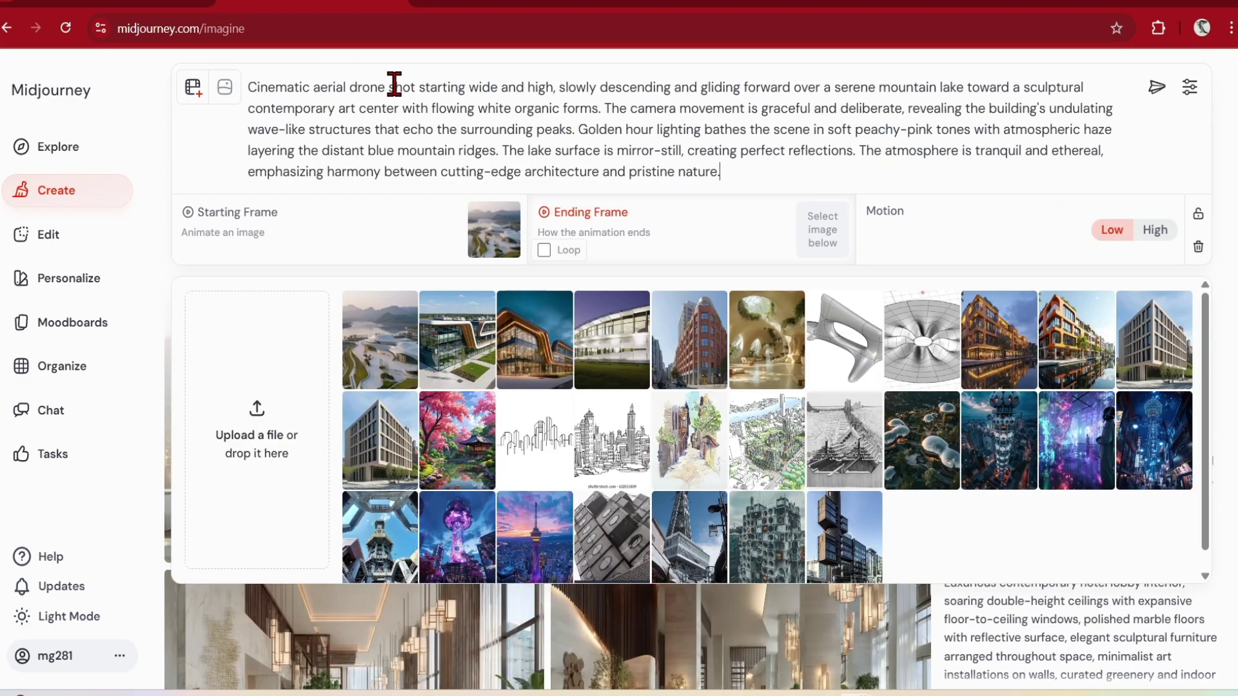
click(1156, 87)
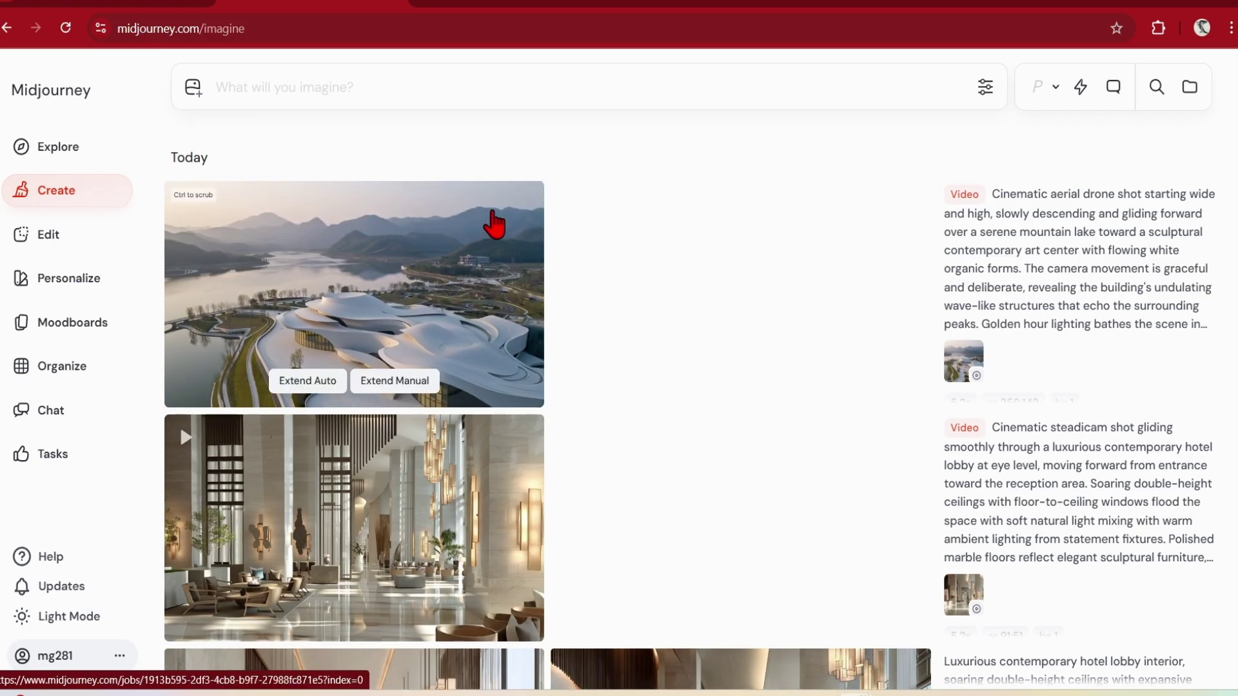
Step: Open the top lakeside art-center video card in the Create feed to play it
click(495, 224)
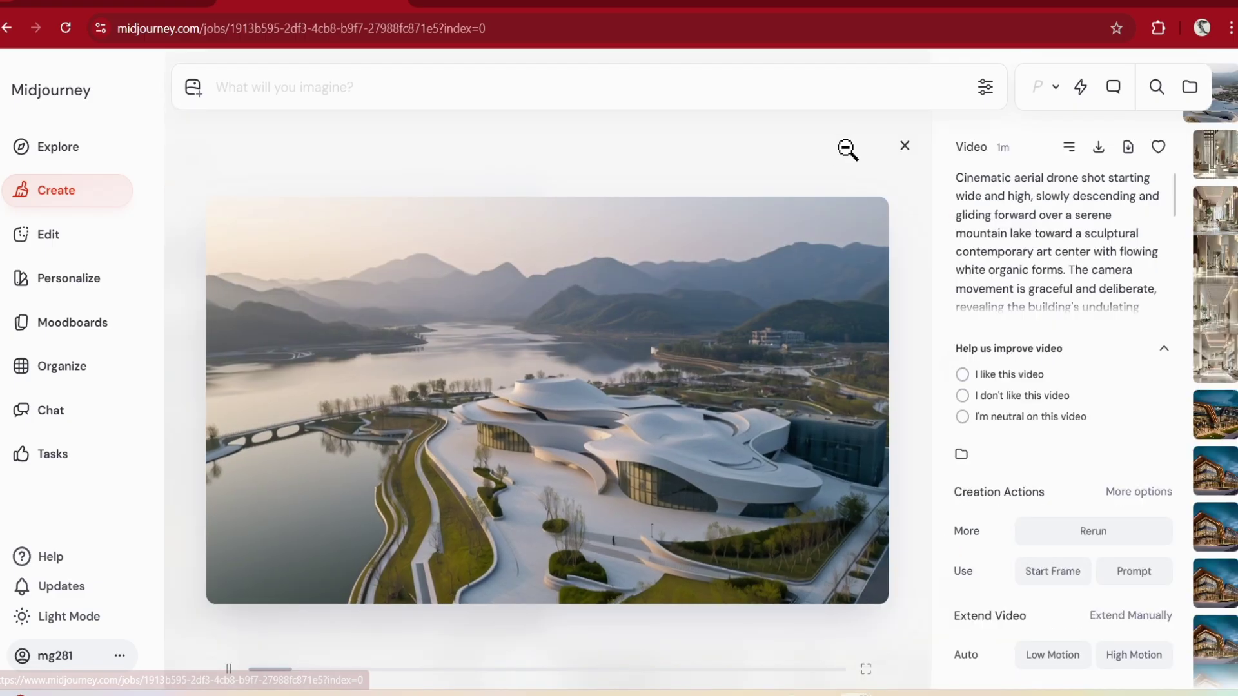